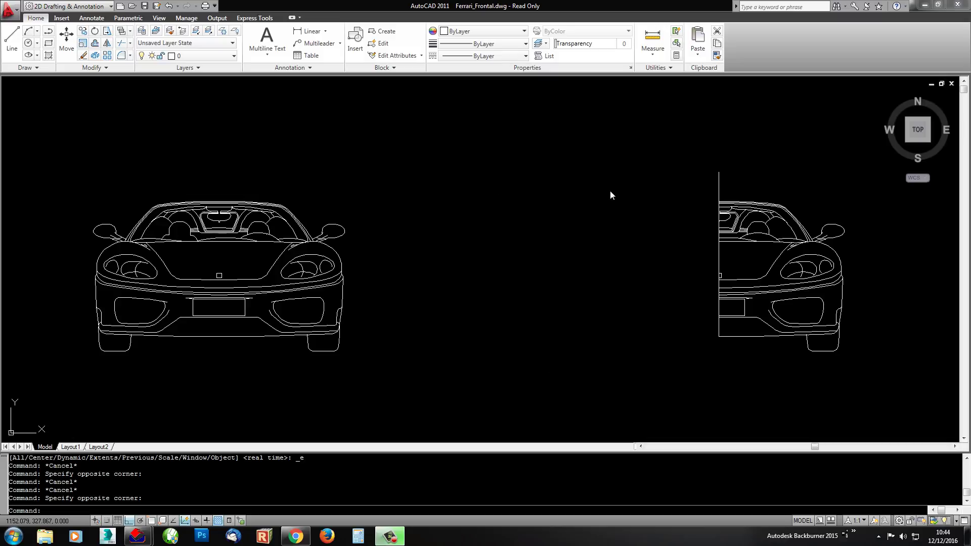
Step: Examine the complete Ferrari front view and the half car with its vertical centre line
click(629, 221)
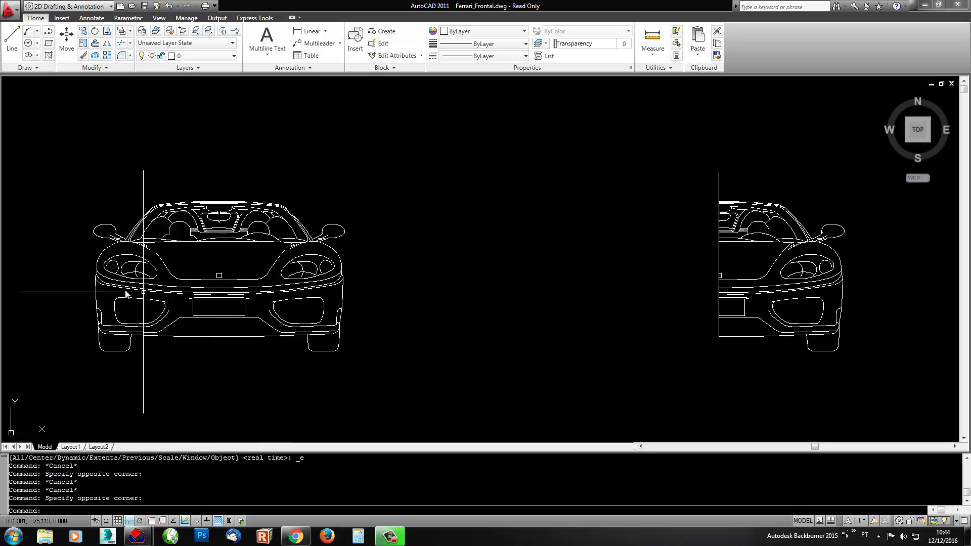
scroll(123, 264, up, 1)
mouse_move(261, 271)
middle_down()
mouse_move(327, 253)
mouse_move(352, 257)
middle_up()
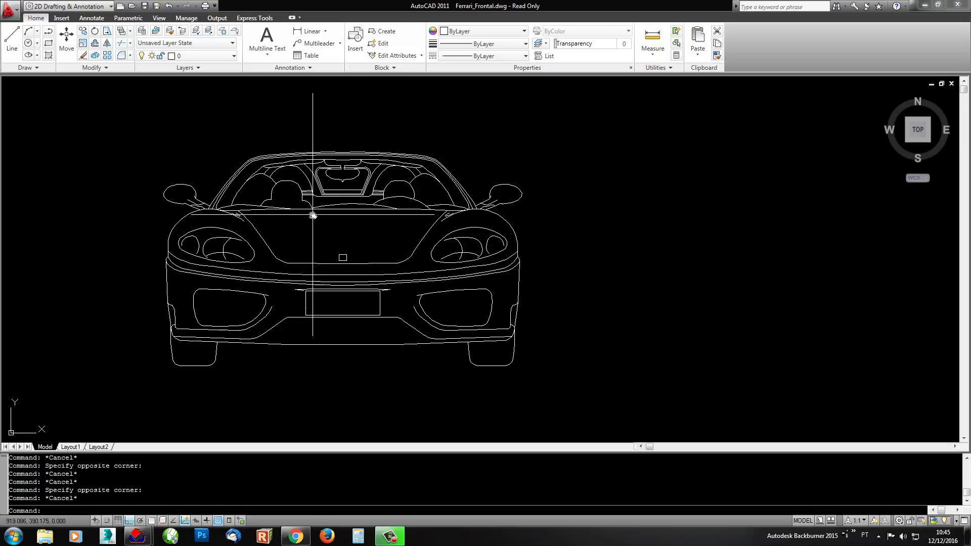
scroll(278, 227, down, 2)
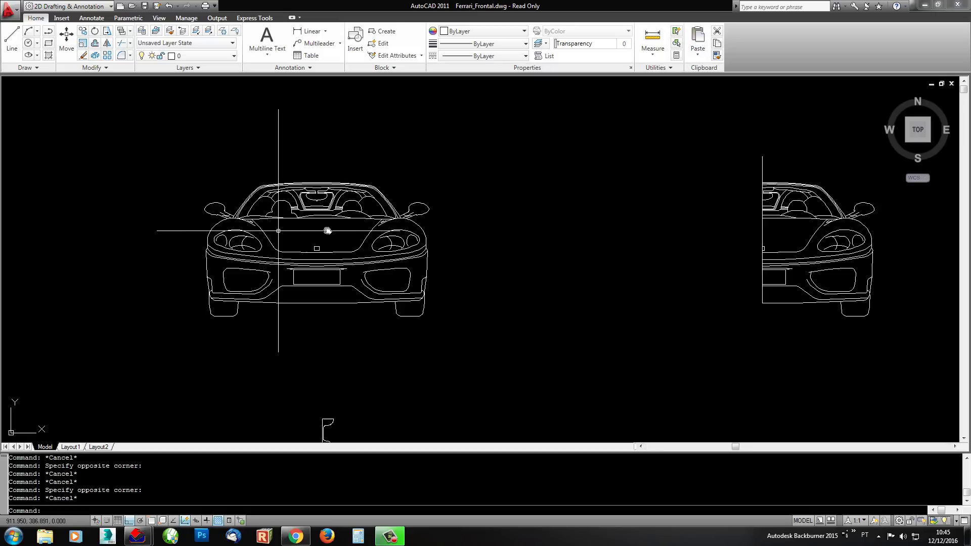
scroll(318, 232, up, 1)
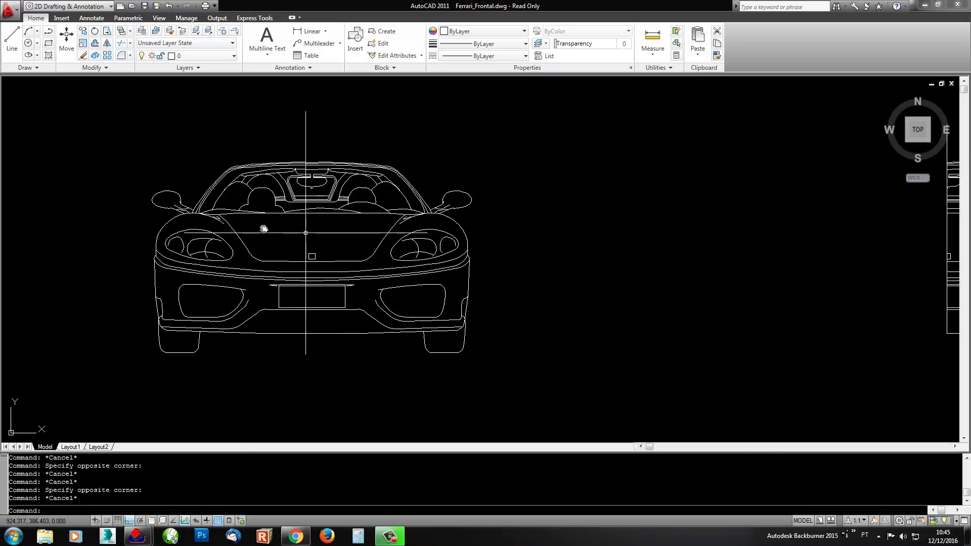
scroll(311, 237, down, 2)
scroll(820, 235, up, 1)
scroll(819, 236, up, 3)
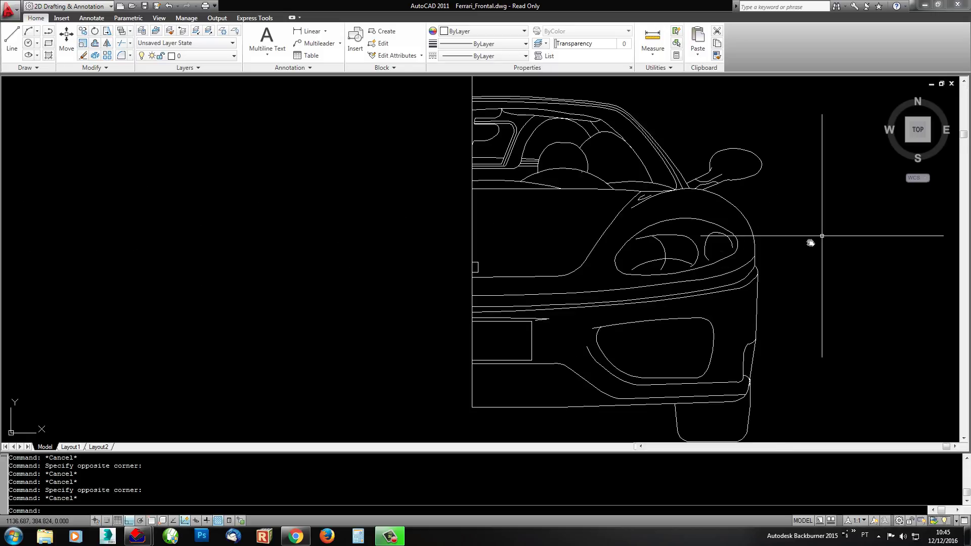
scroll(483, 229, down, 2)
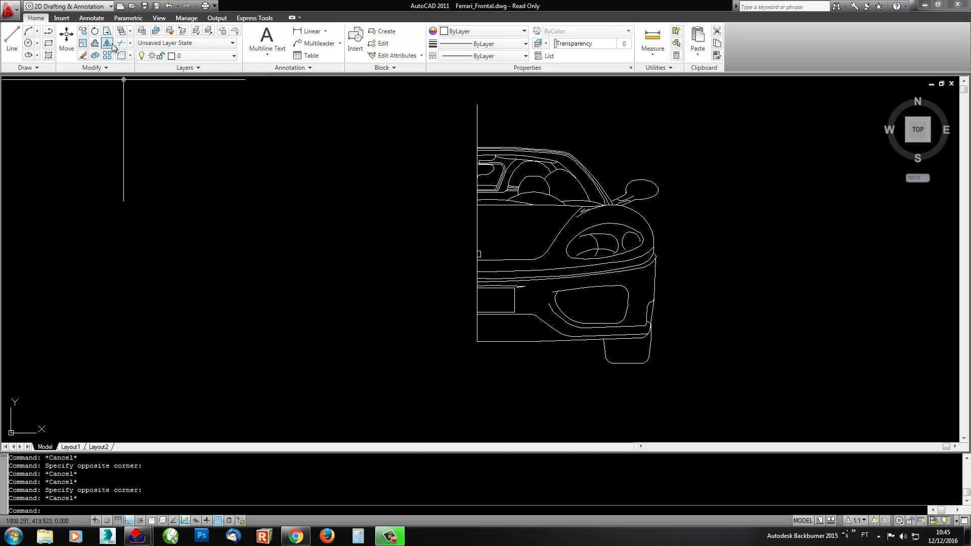
Step: Mirror the half car about its vertical centre line, starting at the line's lower endpoint, and keep the source objects
click(107, 43)
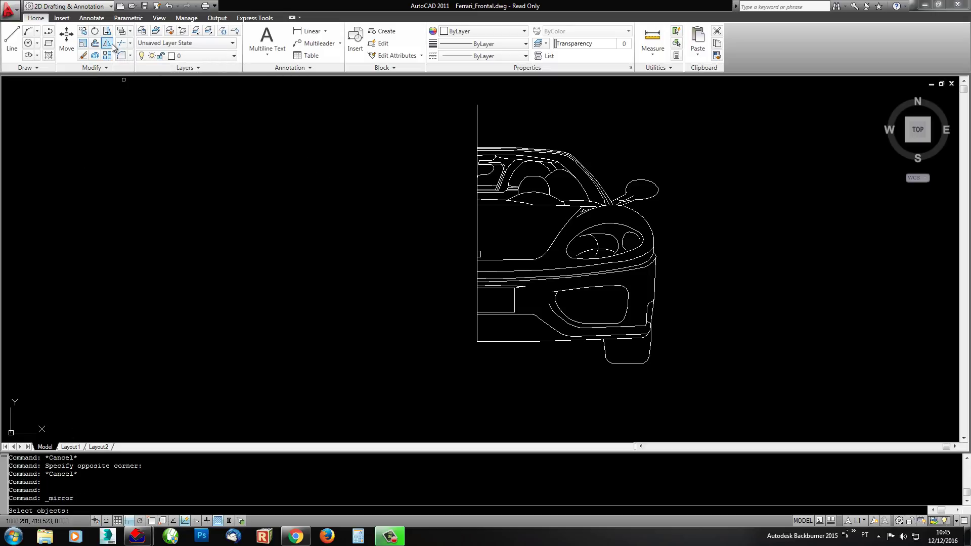
click(431, 135)
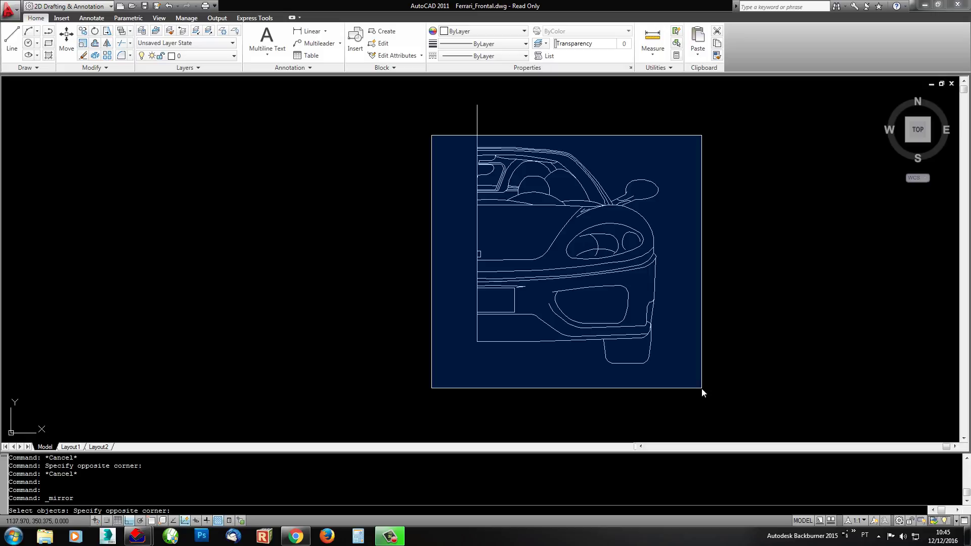
click(701, 388)
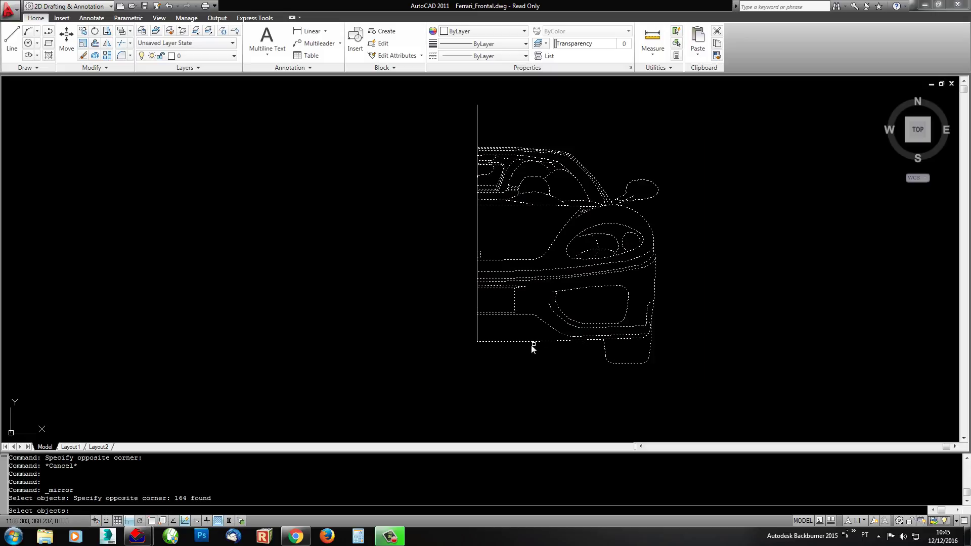
key(Return)
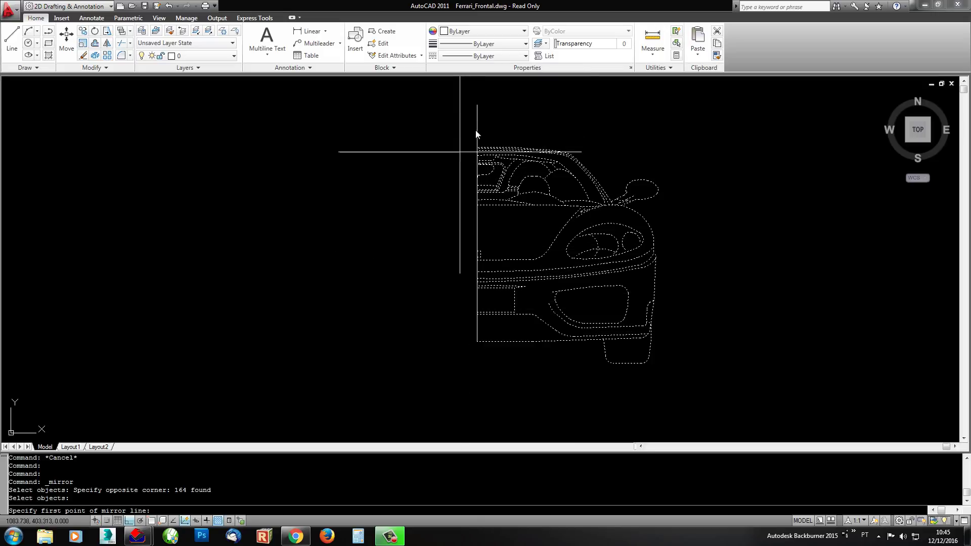
scroll(500, 162, up, 3)
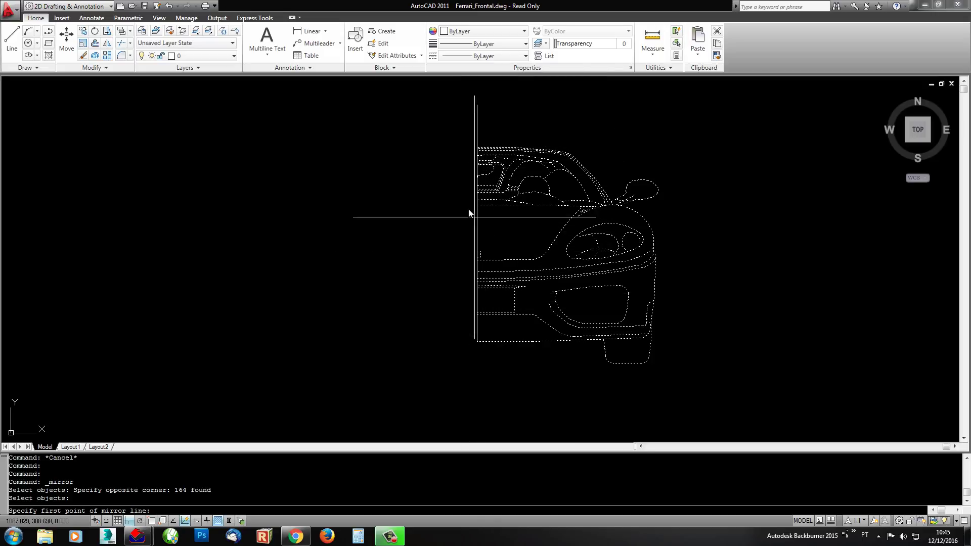
scroll(466, 215, up, 2)
scroll(455, 215, down, 2)
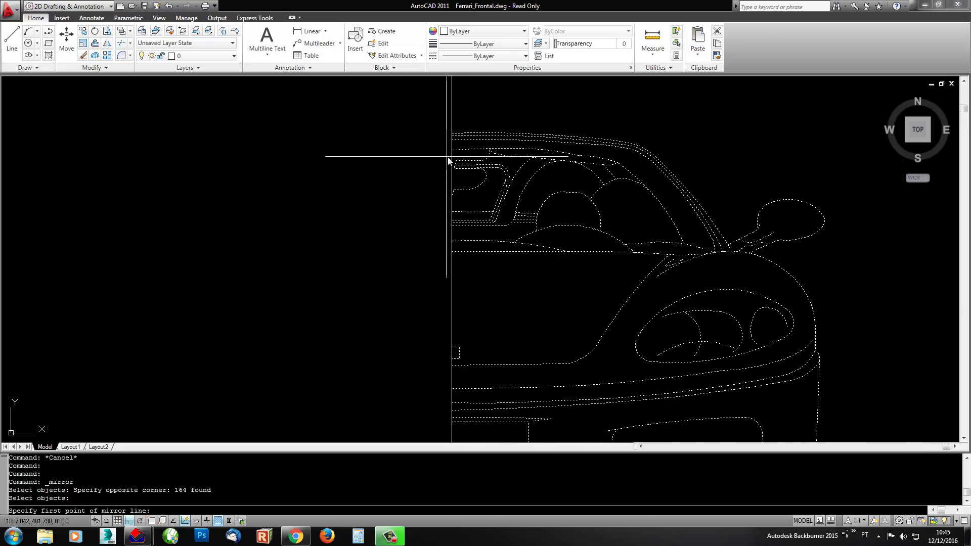
scroll(427, 81, down, 2)
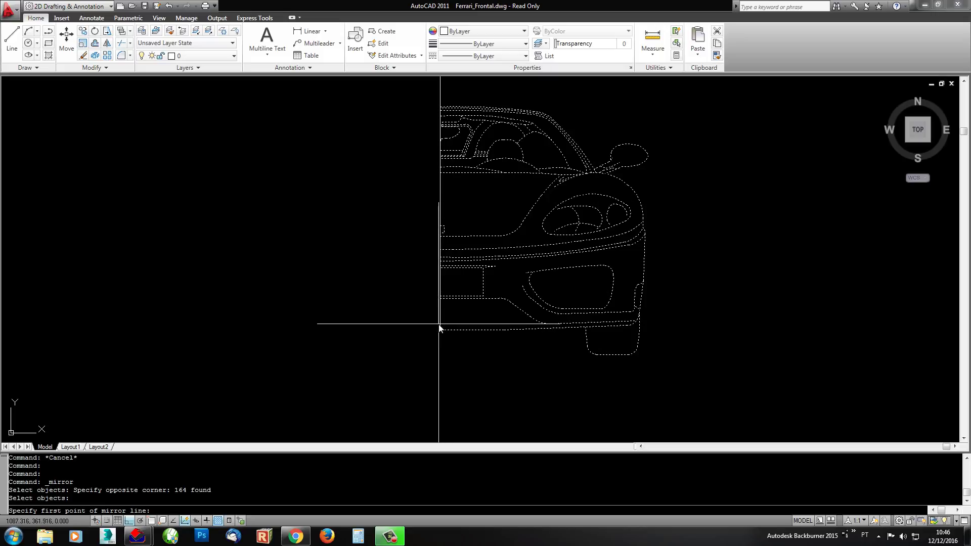
key(F3)
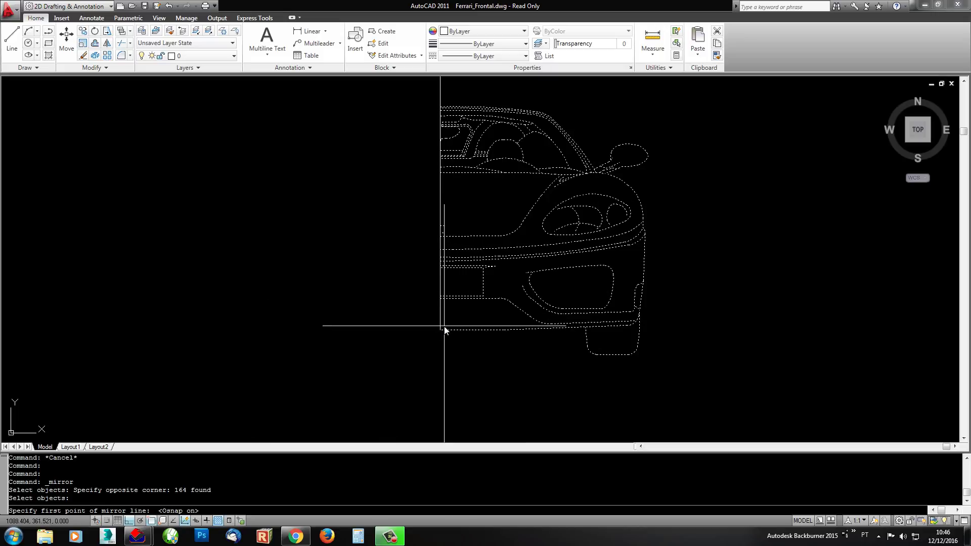
click(440, 332)
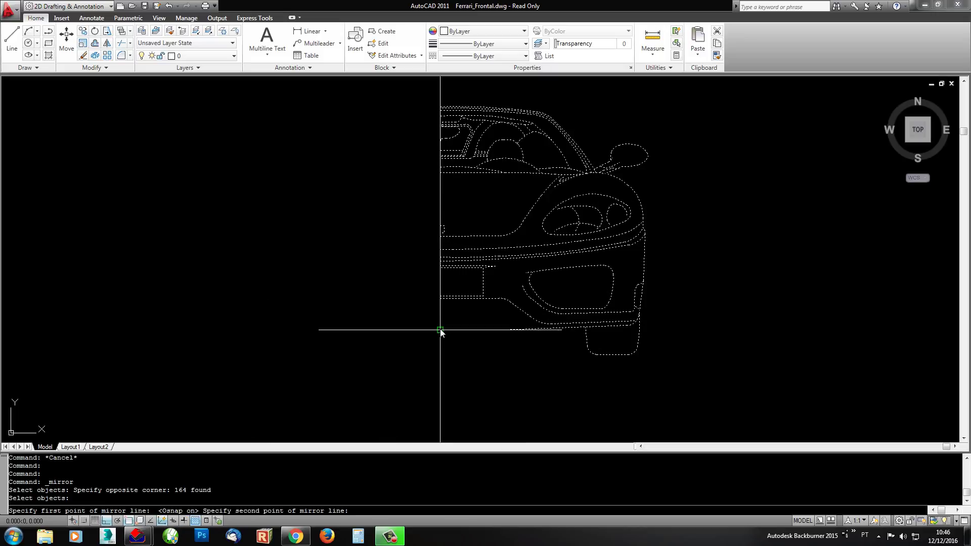
scroll(440, 331, down, 4)
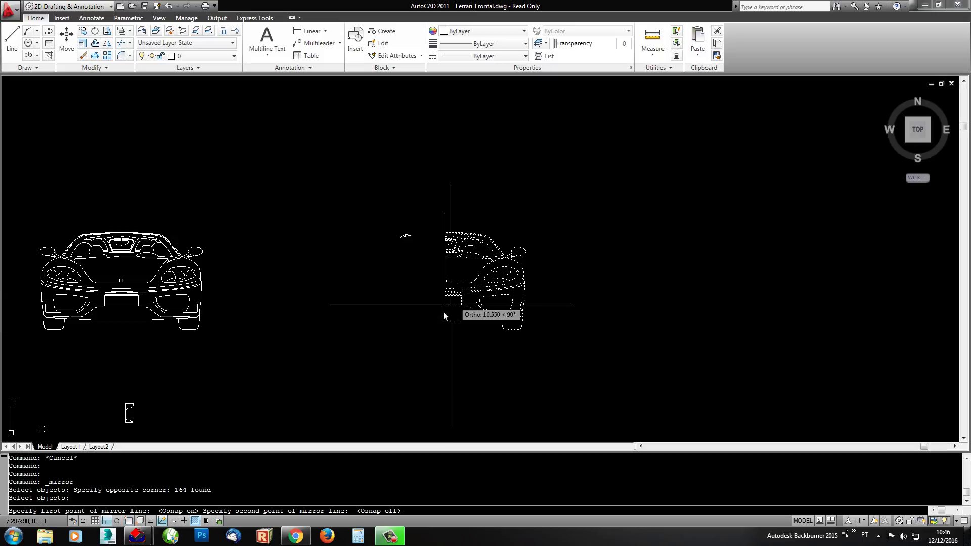
key(F3)
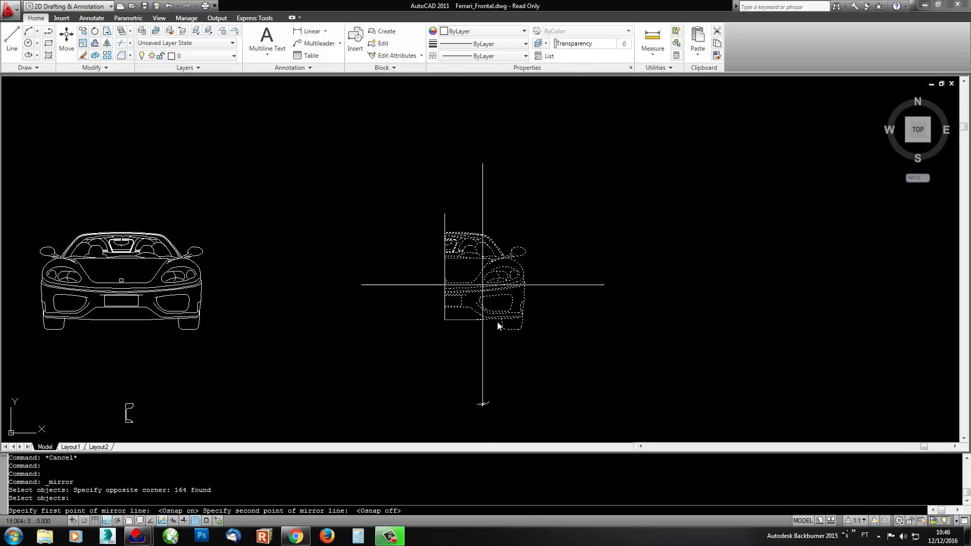
click(421, 182)
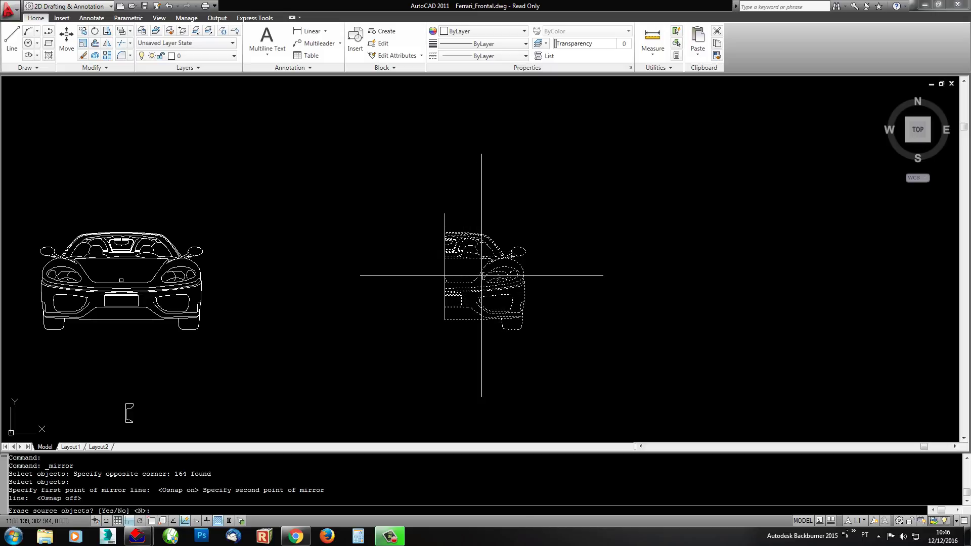
key(Return)
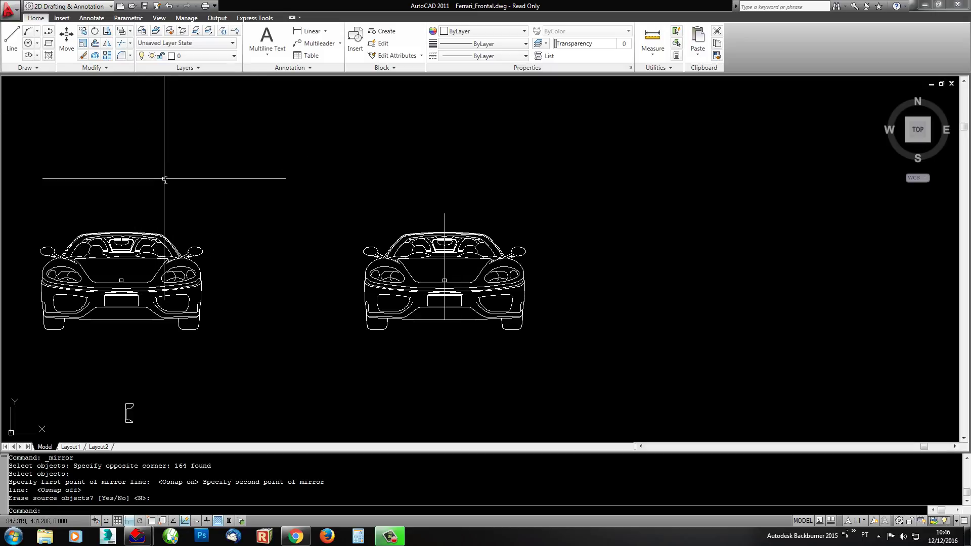
Step: Undo the mirroring of the half car
text(U)
key(Return)
click(94, 30)
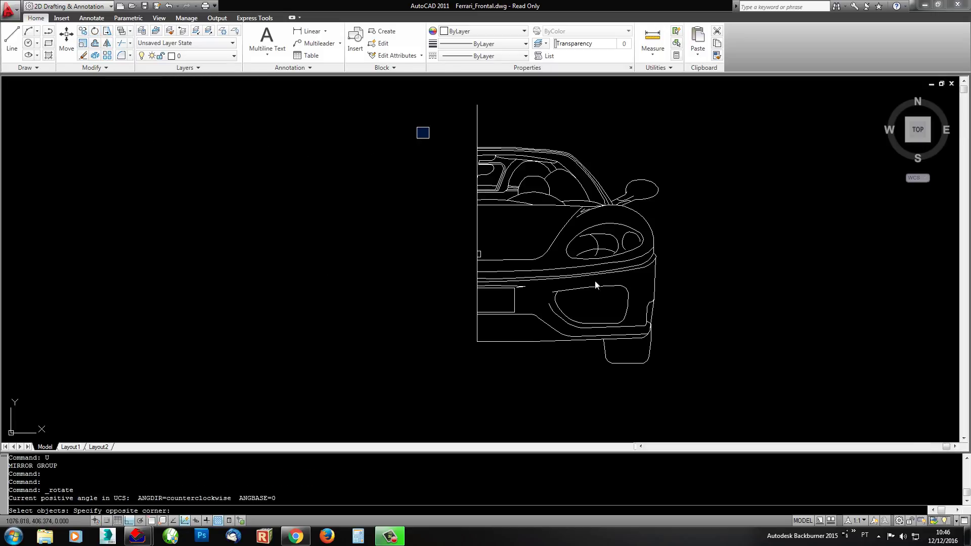
key(Escape)
key(Escape)
Step: Mirror the half car about its vertical centre line from the lower endpoint, erasing the source objects
click(107, 43)
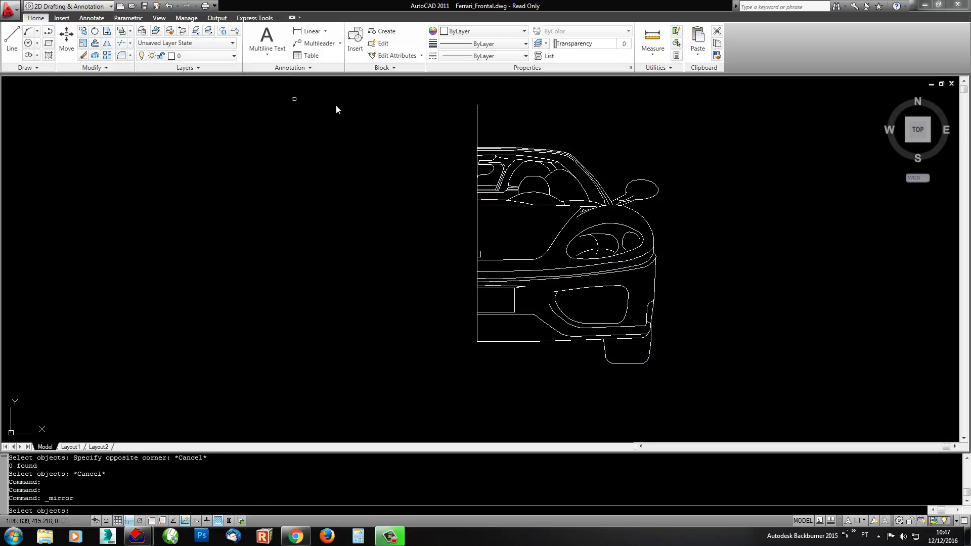
click(369, 130)
click(704, 392)
key(Return)
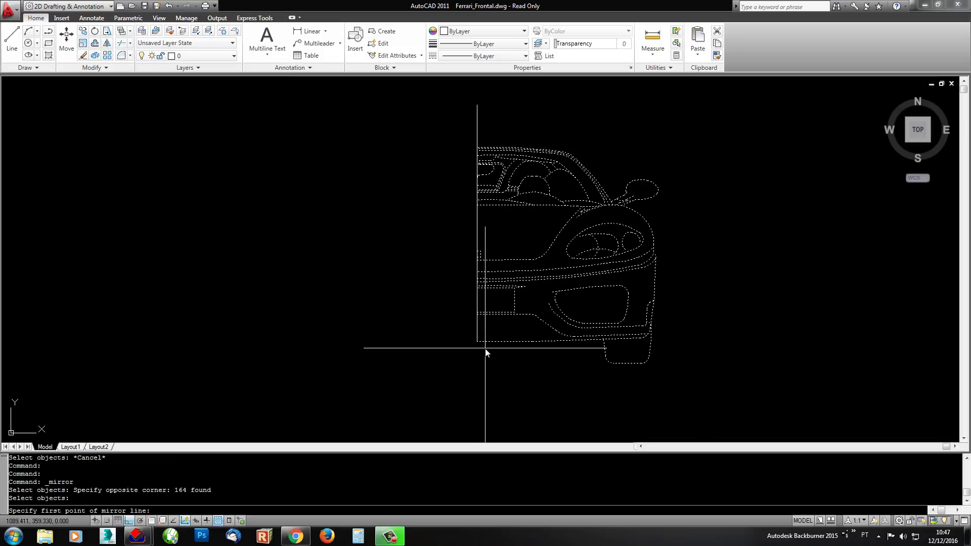
key(F3)
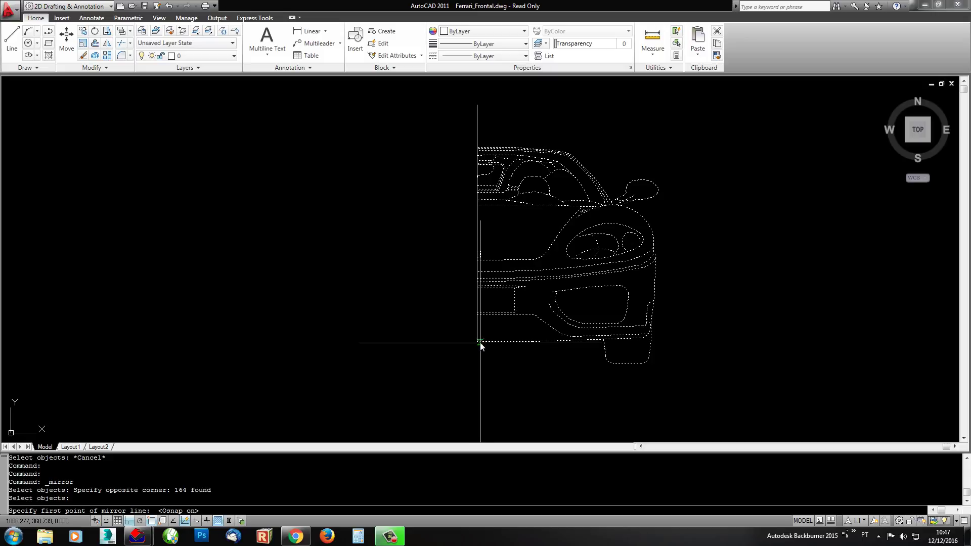
click(477, 342)
scroll(470, 341, down, 2)
key(F3)
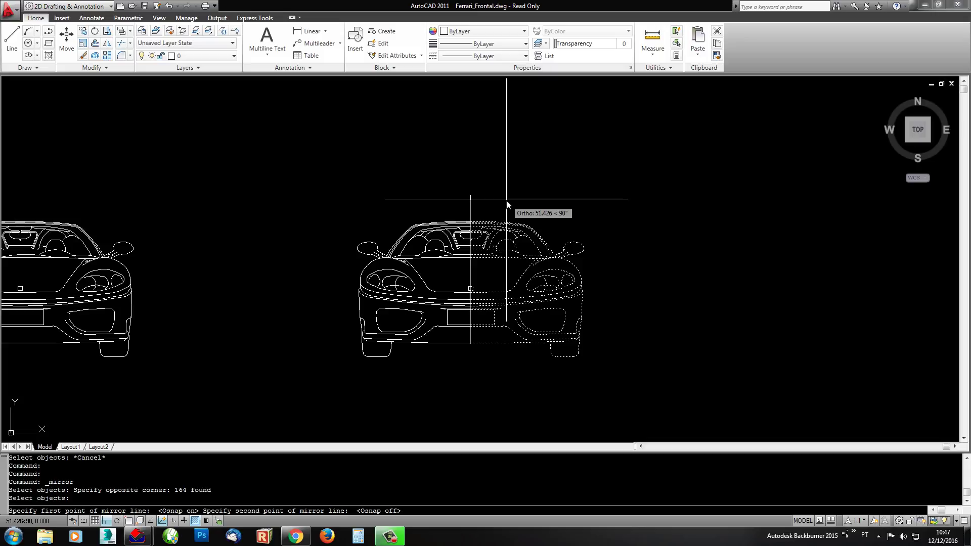
click(429, 182)
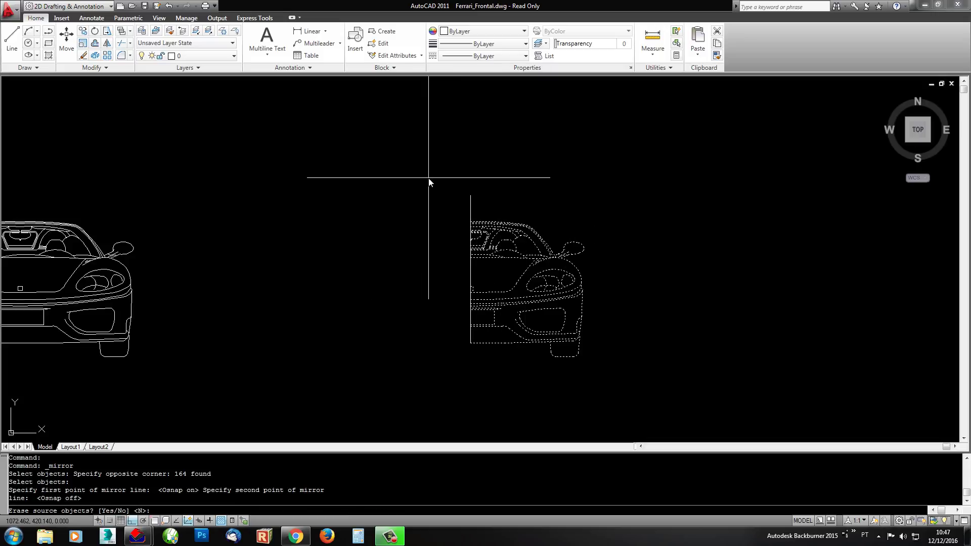
text(Y)
key(Return)
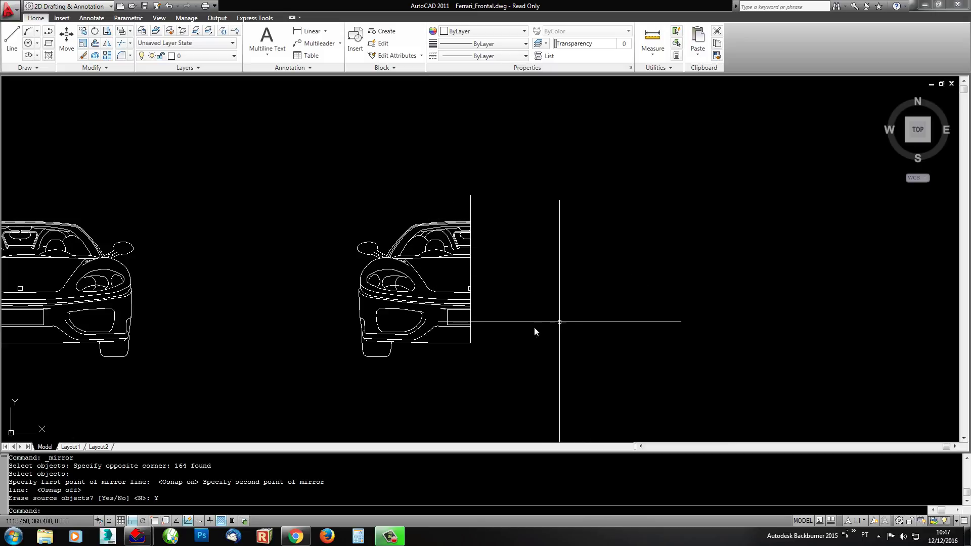
Step: Undo the mirroring that erased the source half of the car
scroll(545, 306, down, 2)
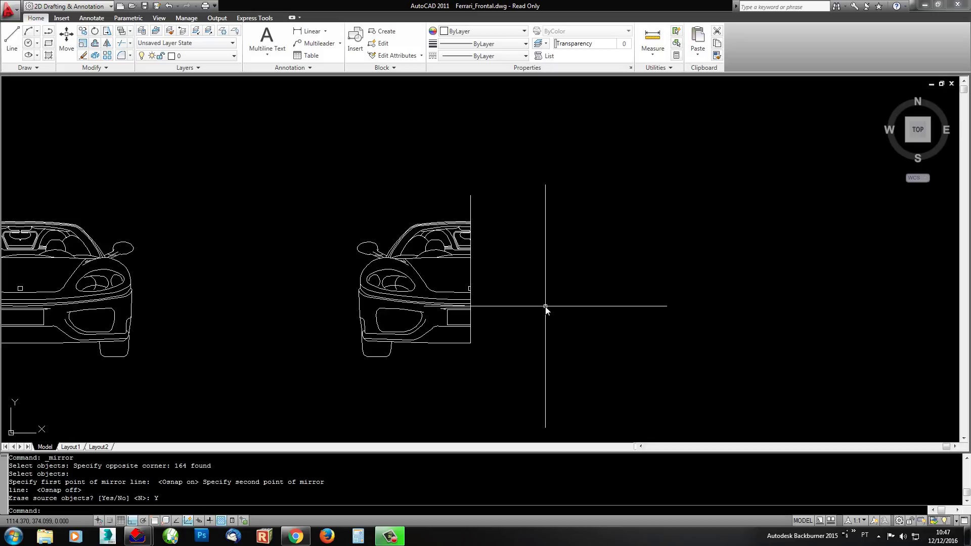
key(ctrl+z)
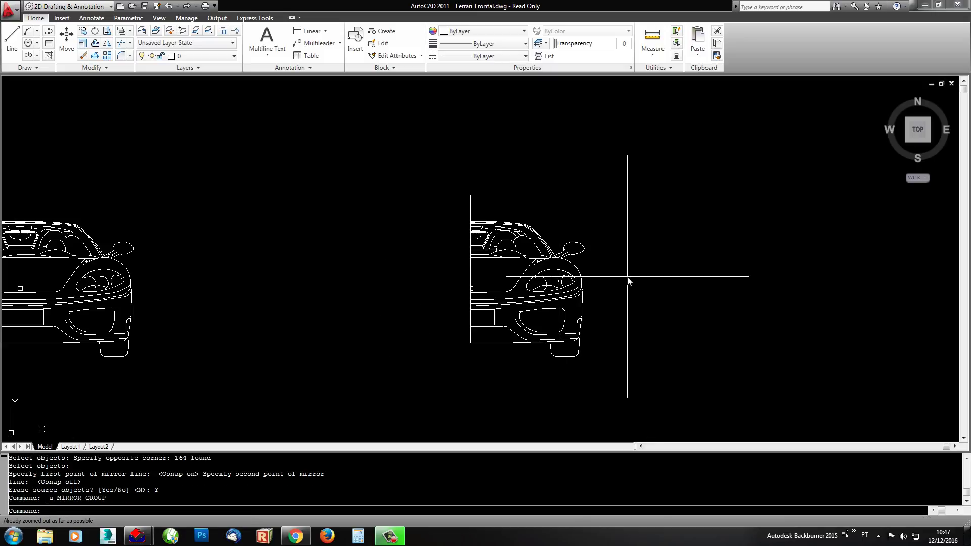
scroll(556, 263, down, 2)
middle_drag(596, 252, 604, 251)
key(Escape)
key(Escape)
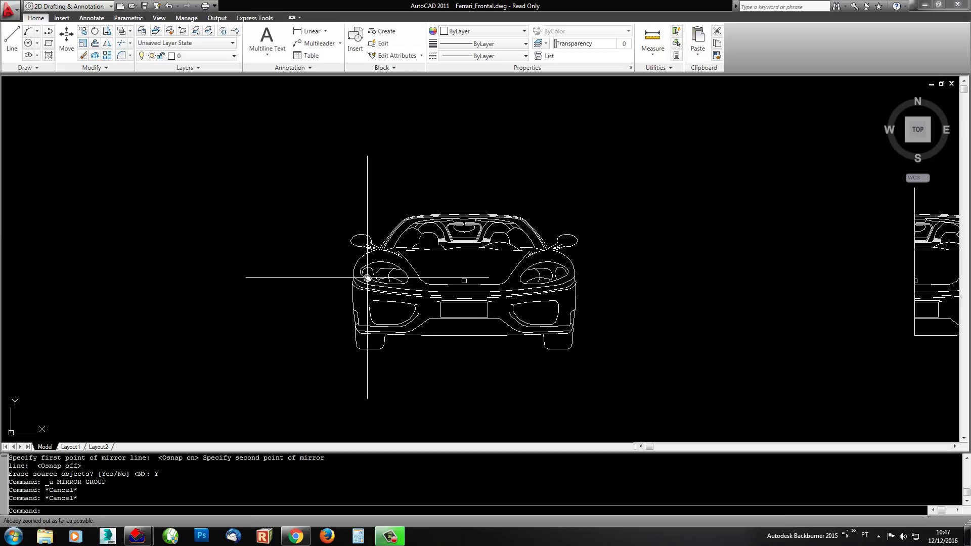
Step: Rotate the complete car front view upside down about a base point near the middle of its hood
key(Escape)
click(489, 305)
click(478, 294)
text(r)
key(Return)
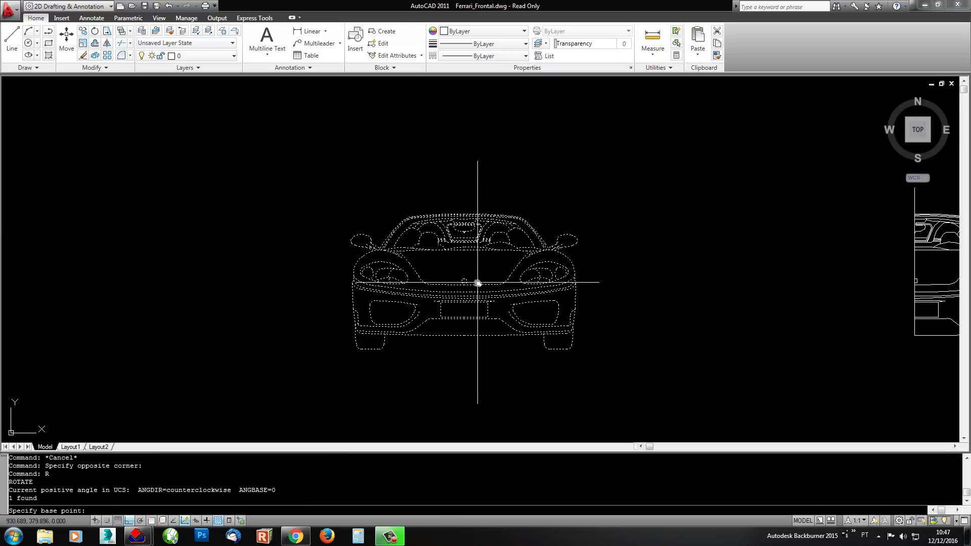
click(477, 282)
click(357, 251)
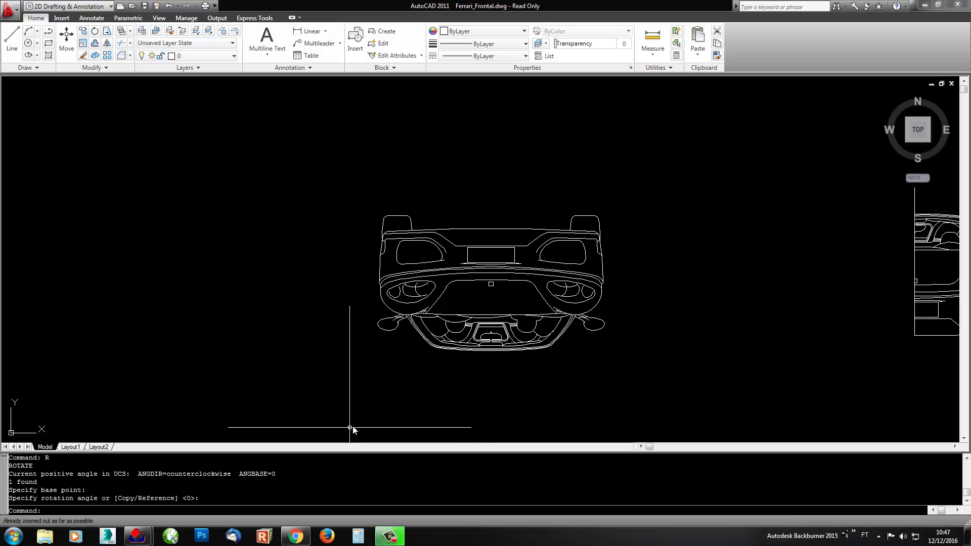
key(Escape)
middle_drag(466, 310, 364, 344)
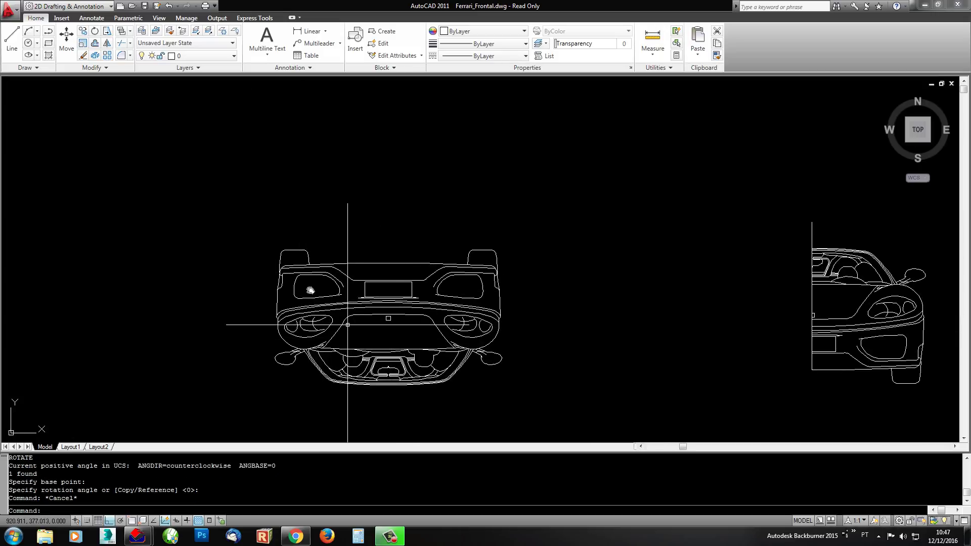
Step: Mirror the upside-down car about a horizontal line through the edge of its wheels, keeping the source objects
key(Escape)
click(106, 44)
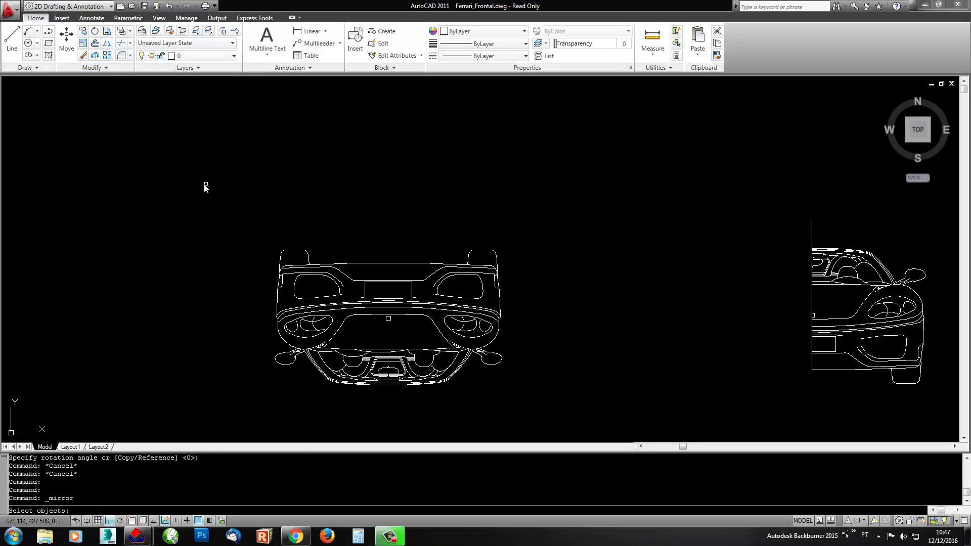
click(205, 183)
click(573, 400)
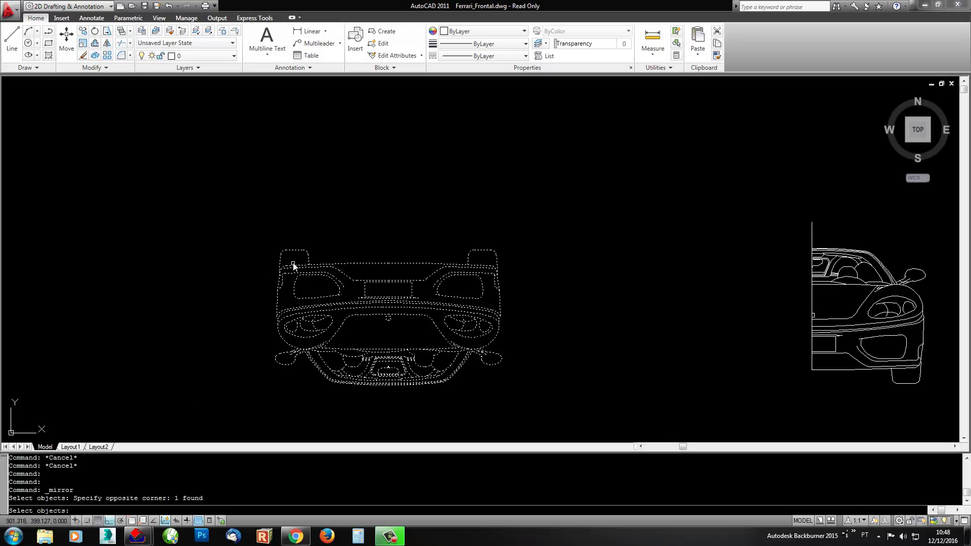
key(Return)
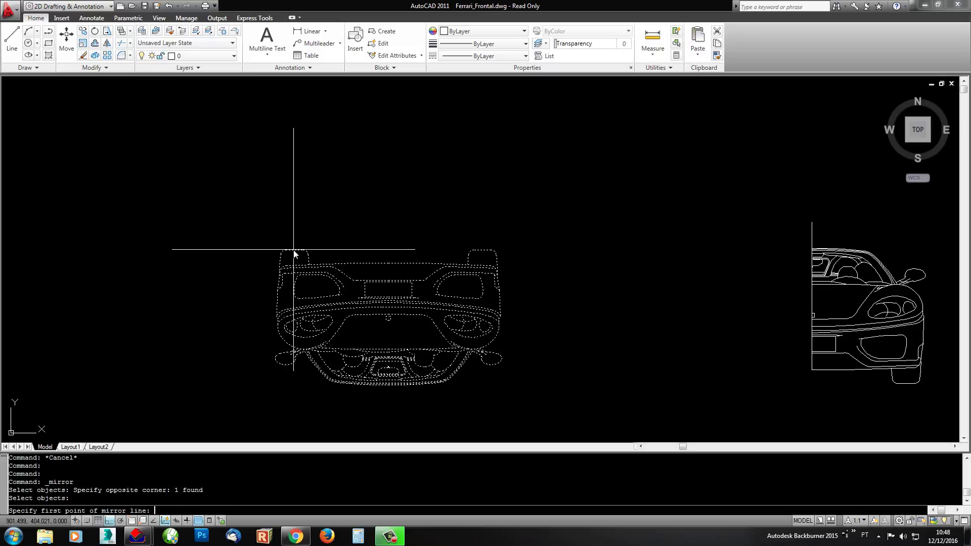
key(F3)
click(294, 250)
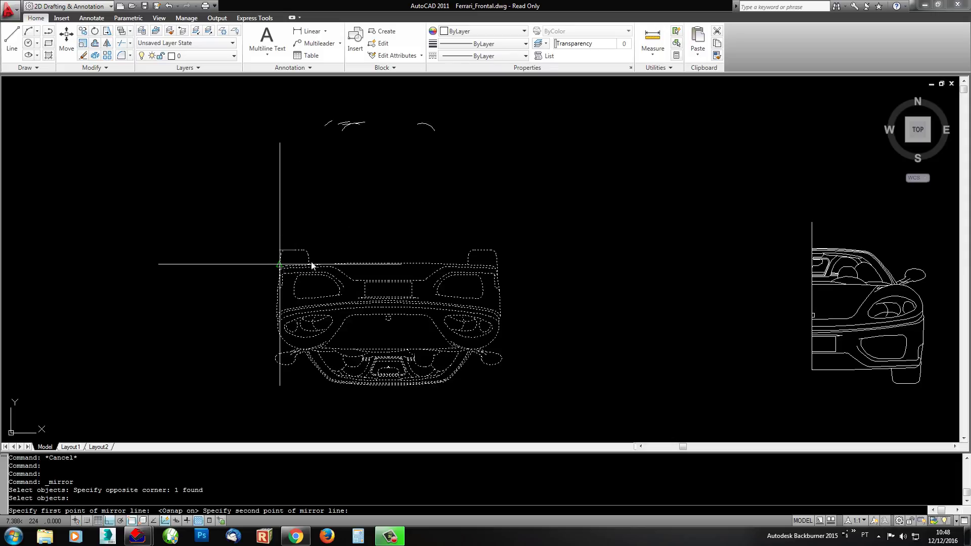
click(562, 262)
key(Return)
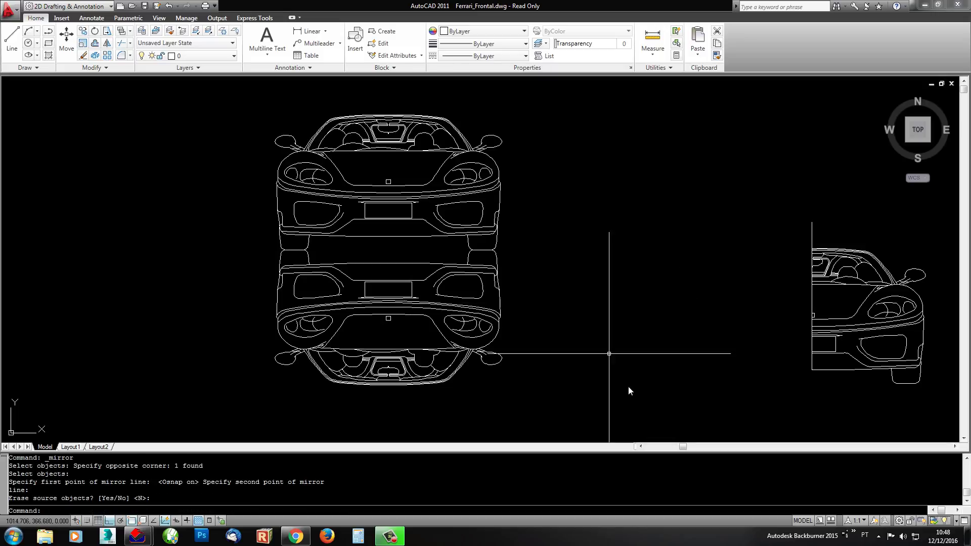
key(Escape)
text(CC)
key(Return)
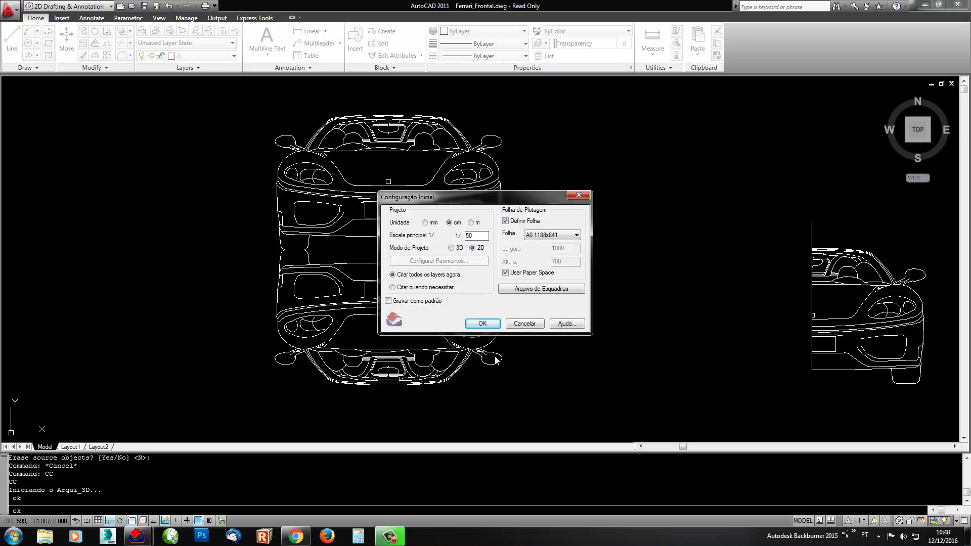
click(529, 325)
click(548, 287)
key(Escape)
key(Escape)
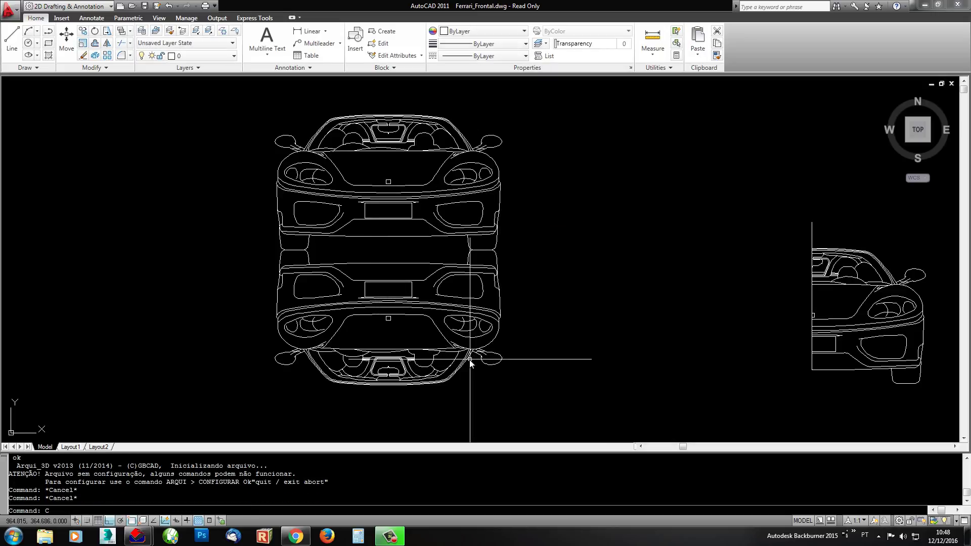
text(C)
key(Escape)
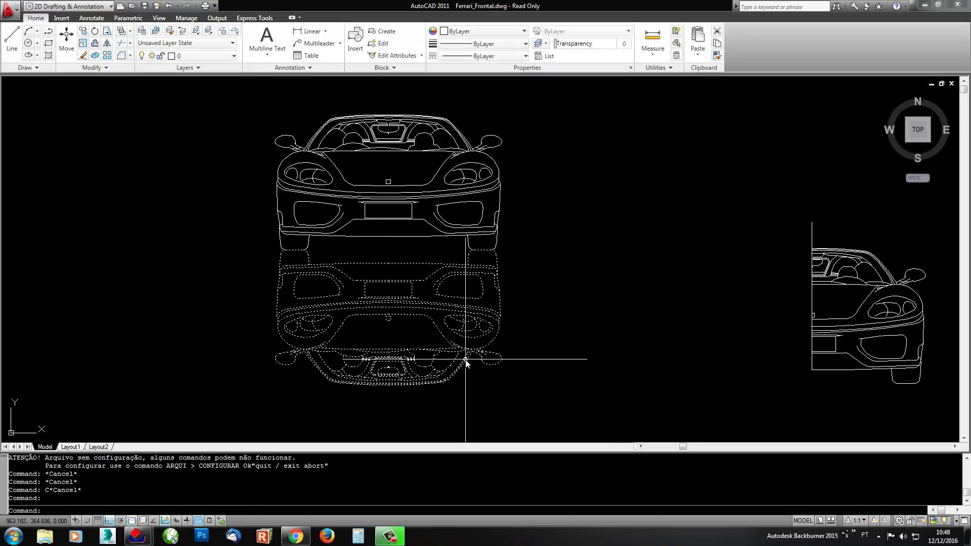
click(192, 56)
click(193, 70)
click(233, 56)
click(223, 57)
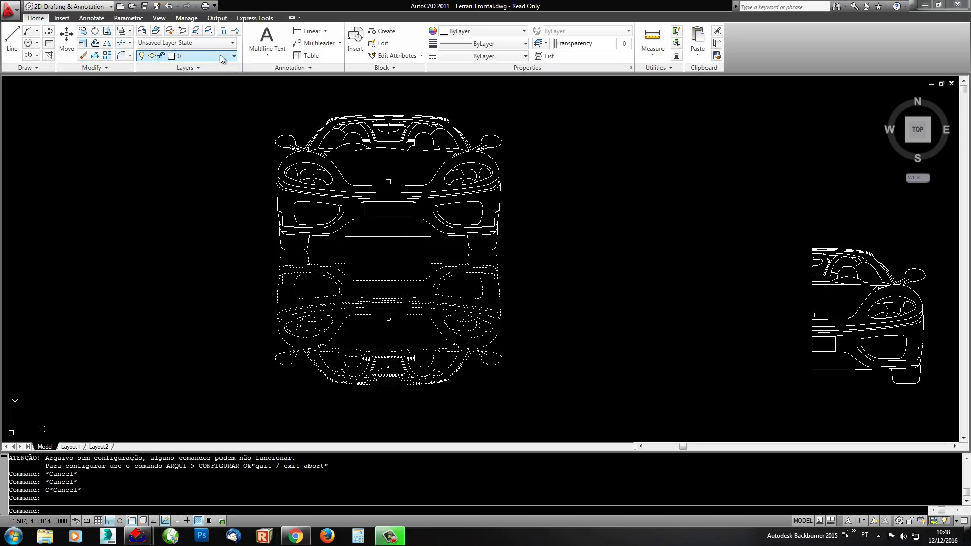
click(196, 69)
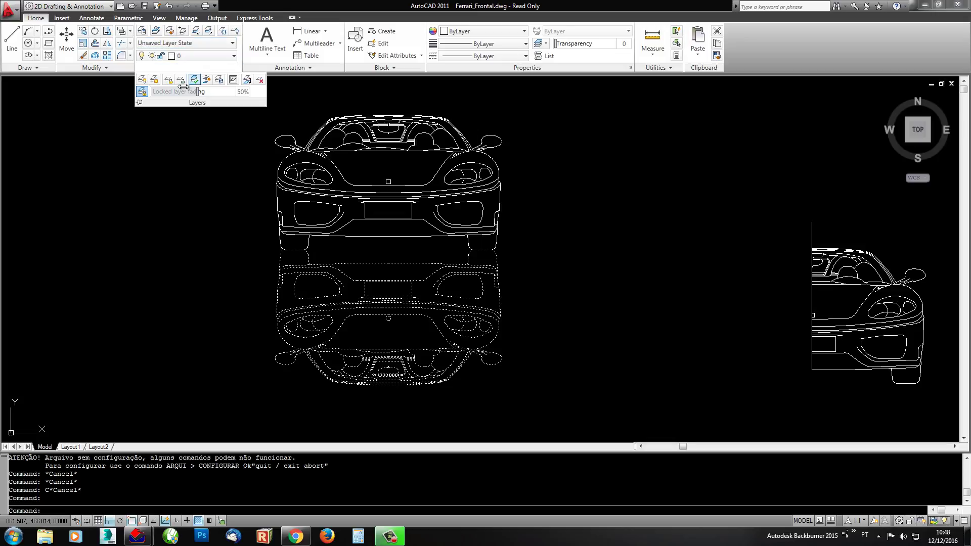
click(182, 58)
click(186, 67)
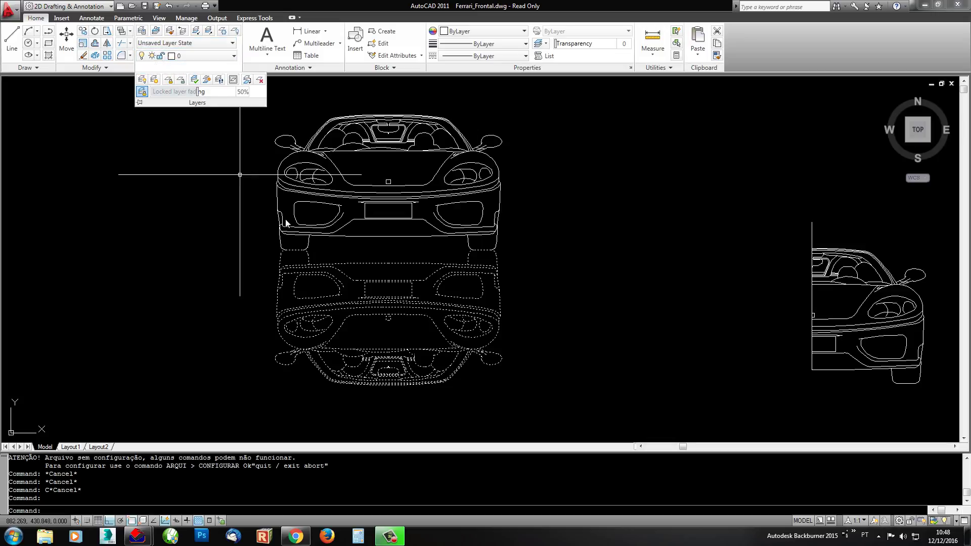
Step: Assign index colour 253 to both the upright and the upside-down car
click(279, 226)
click(478, 32)
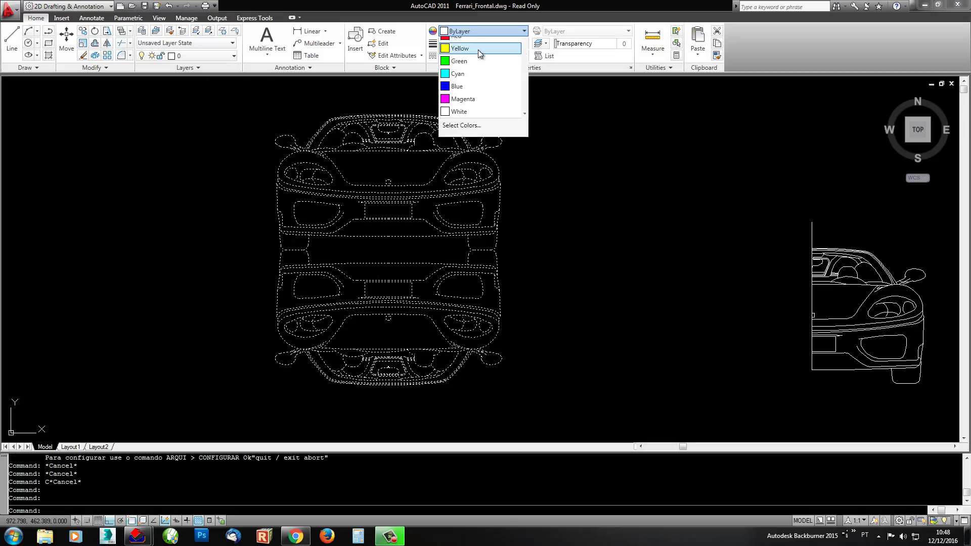
click(469, 157)
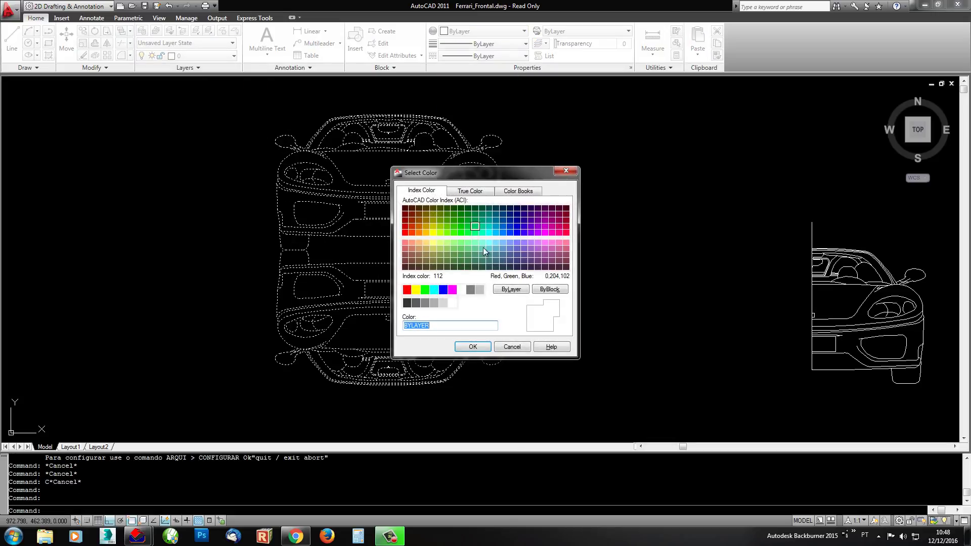
click(435, 304)
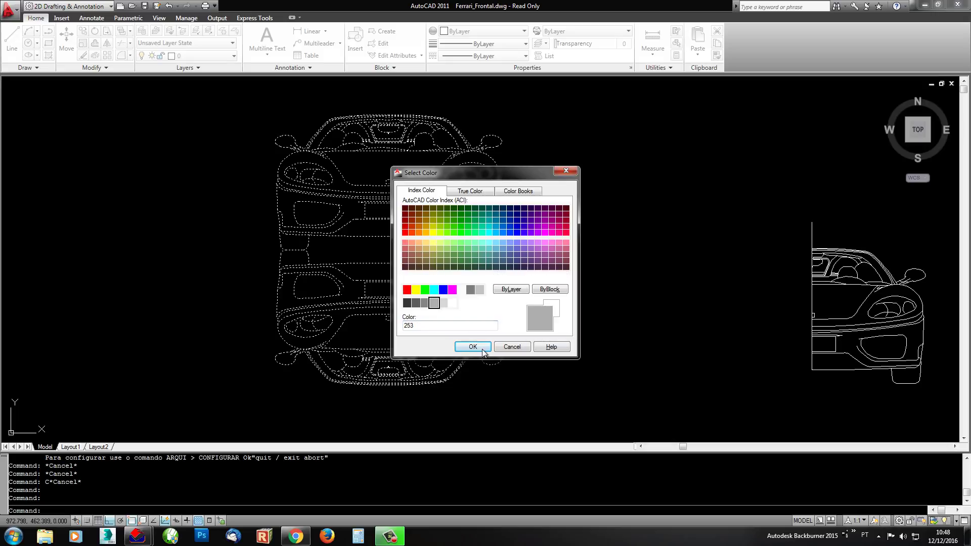
click(473, 347)
key(Escape)
click(478, 317)
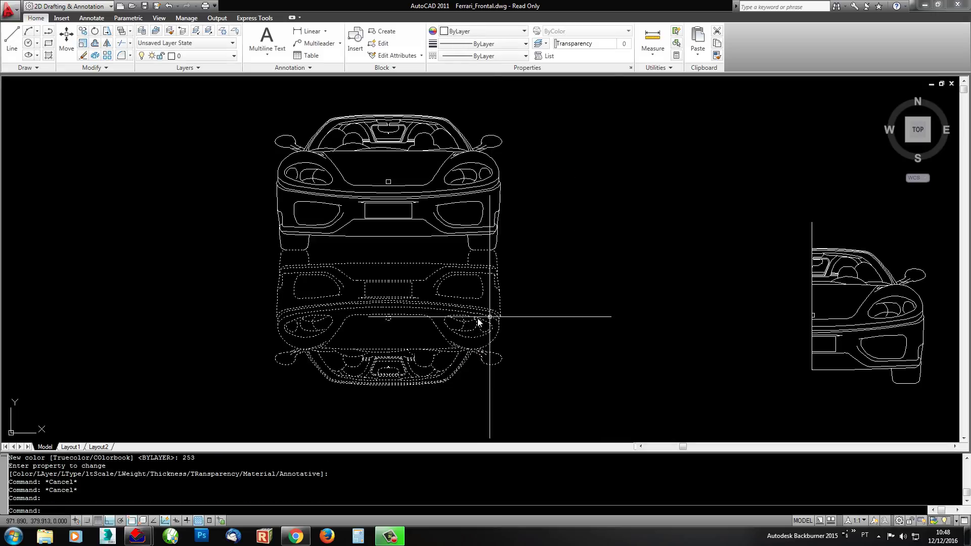
key(Escape)
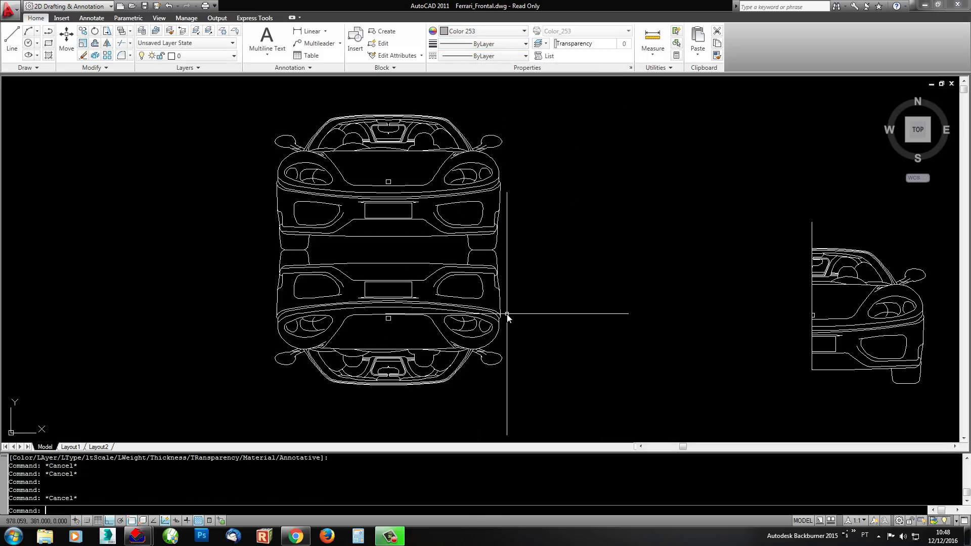
Step: Explode the upside-down car into separate objects
click(499, 299)
key(Escape)
key(Escape)
text(EX)
key(Return)
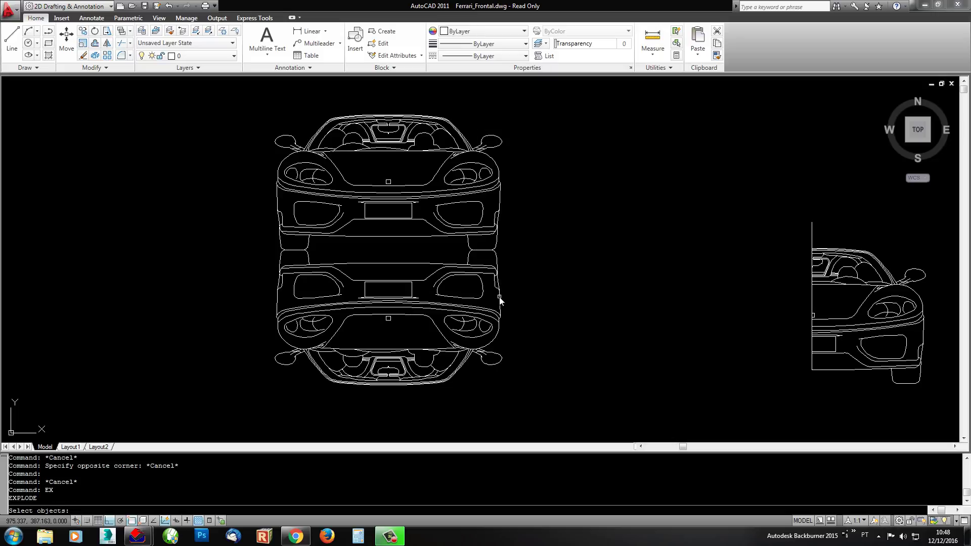
click(499, 298)
key(Return)
key(Escape)
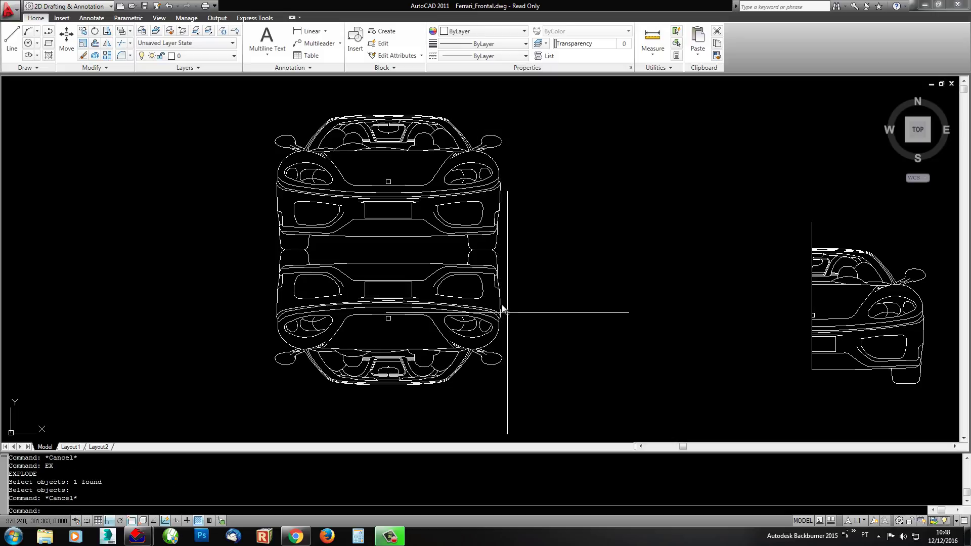
Step: Assign Color 253 to all exploded objects of the upside-down car
click(253, 251)
click(572, 408)
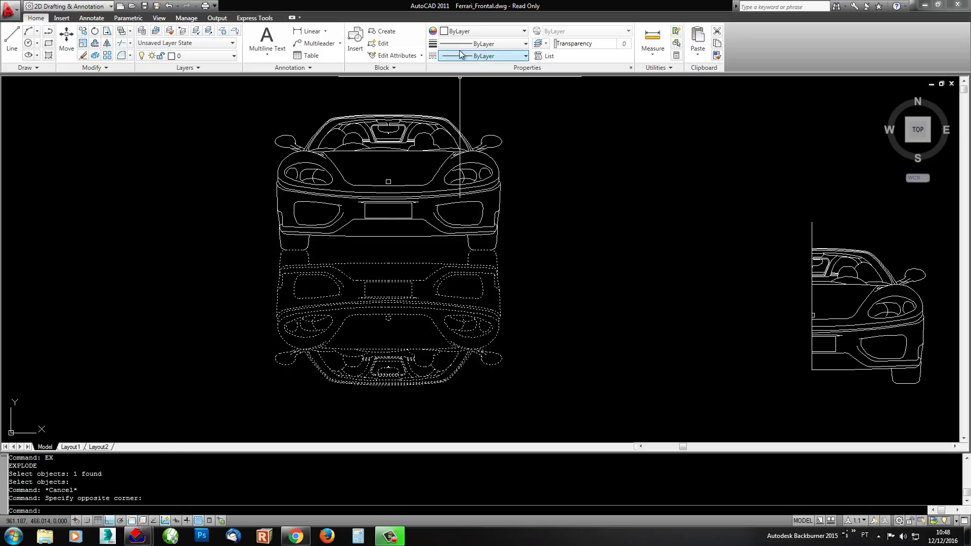
click(470, 31)
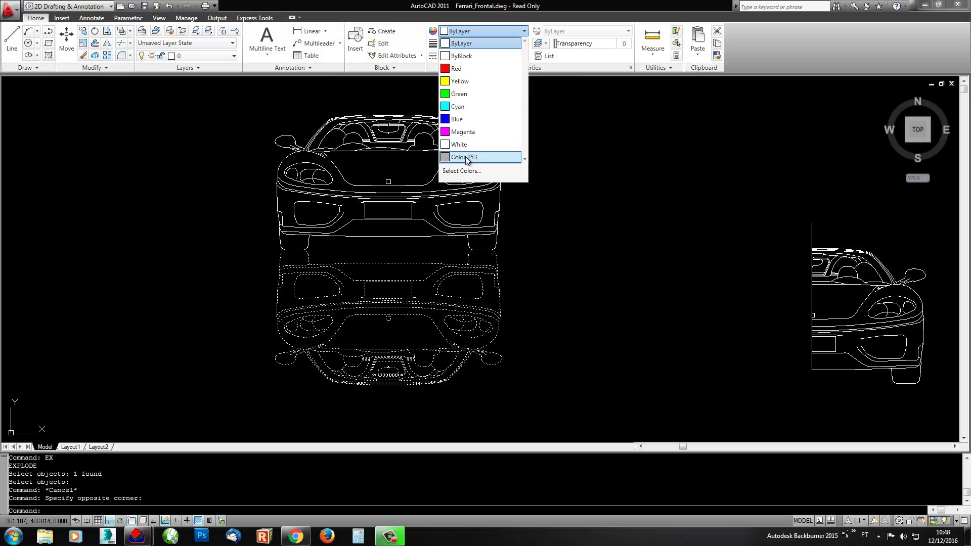
click(469, 157)
key(Escape)
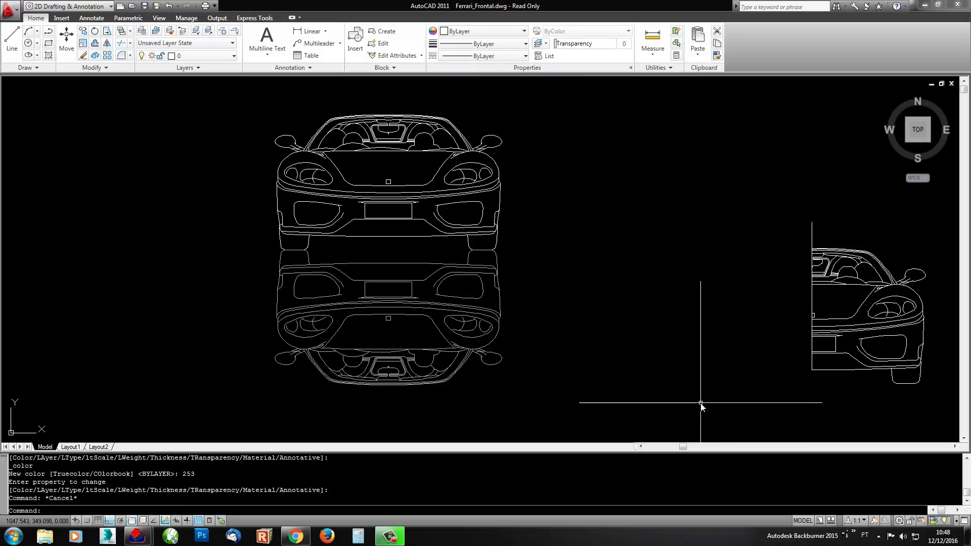
Step: Erase the headlights, hood, mirrors and cabin objects from the reflected car with a selection window
click(256, 310)
click(511, 382)
text(E)
key(Return)
key(Escape)
key(Escape)
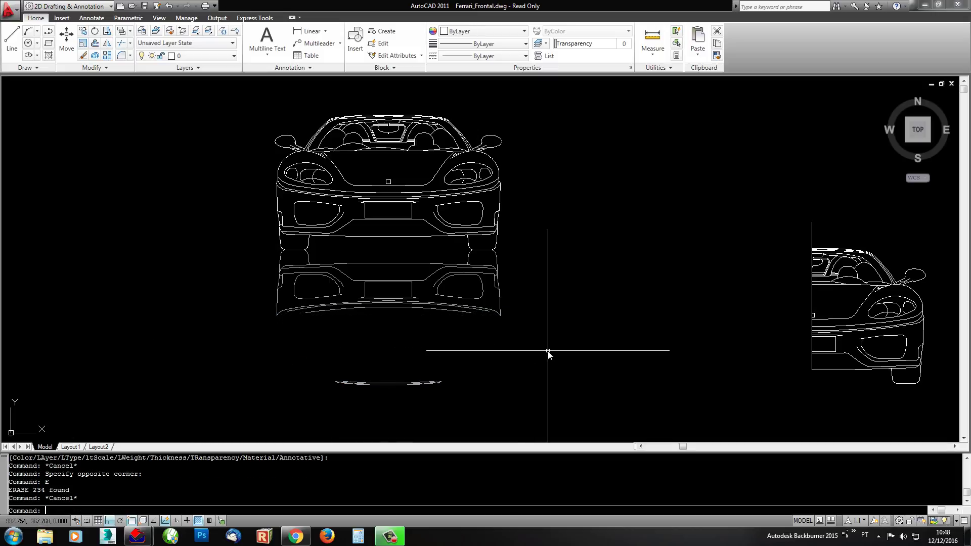
Step: Erase the leftover roof curves below the reflected car
click(529, 363)
click(305, 410)
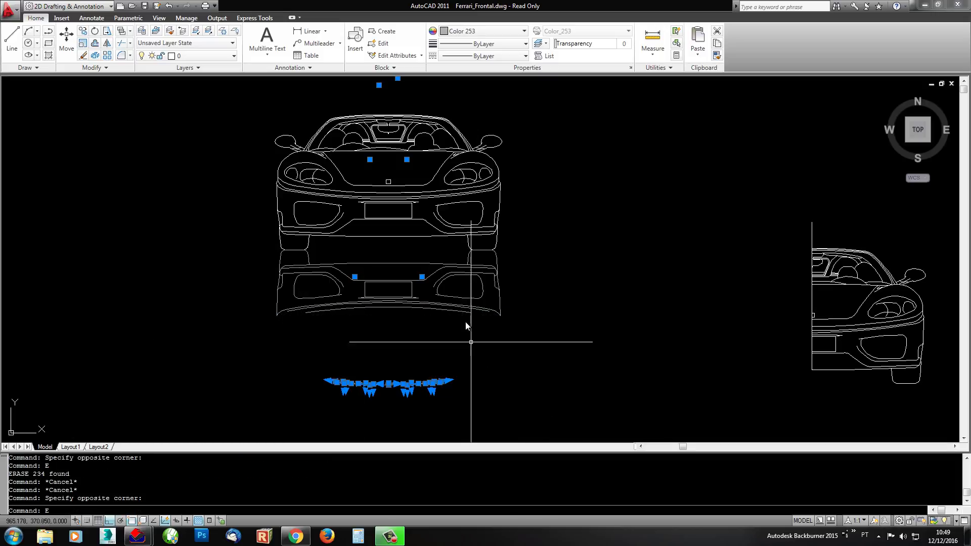
text(E)
key(Return)
key(Escape)
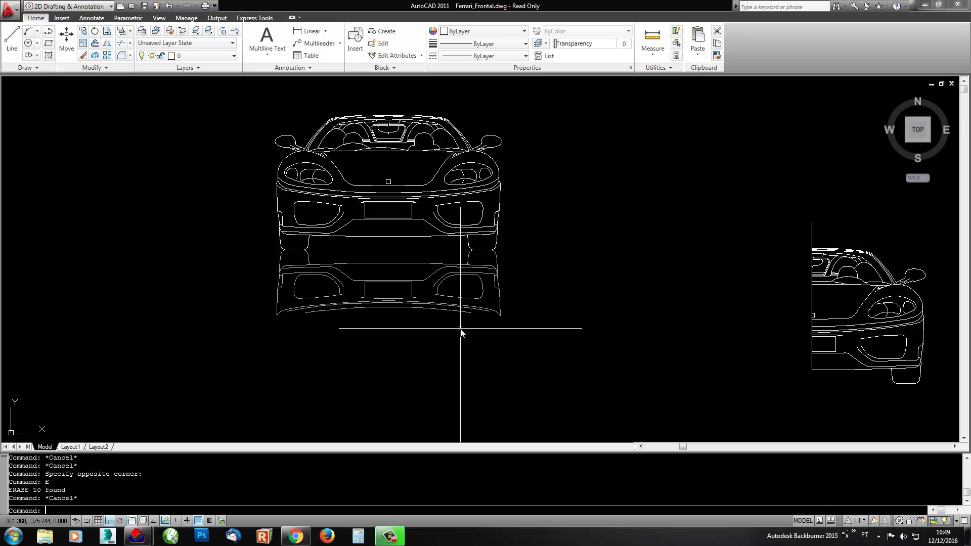
Step: Undo both erasures on the reflected car
key(ctrl+z)
key(ctrl+z)
key(Escape)
key(Escape)
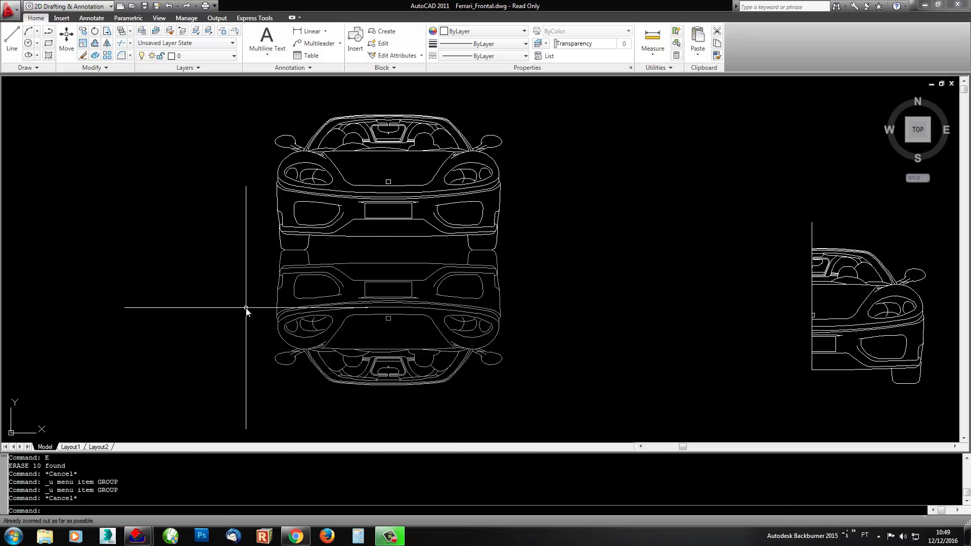
Step: Draw an open stepped polyline between the two car drawings, with two slanted segments, a short horizontal one and a long horizontal top edge
middle_drag(607, 256, 521, 273)
key(Escape)
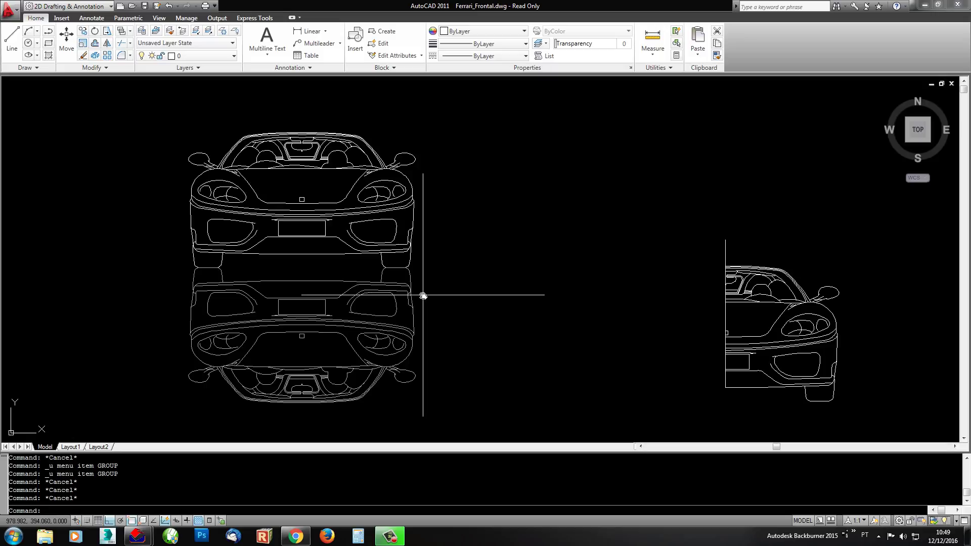
key(Escape)
text(PL)
key(Return)
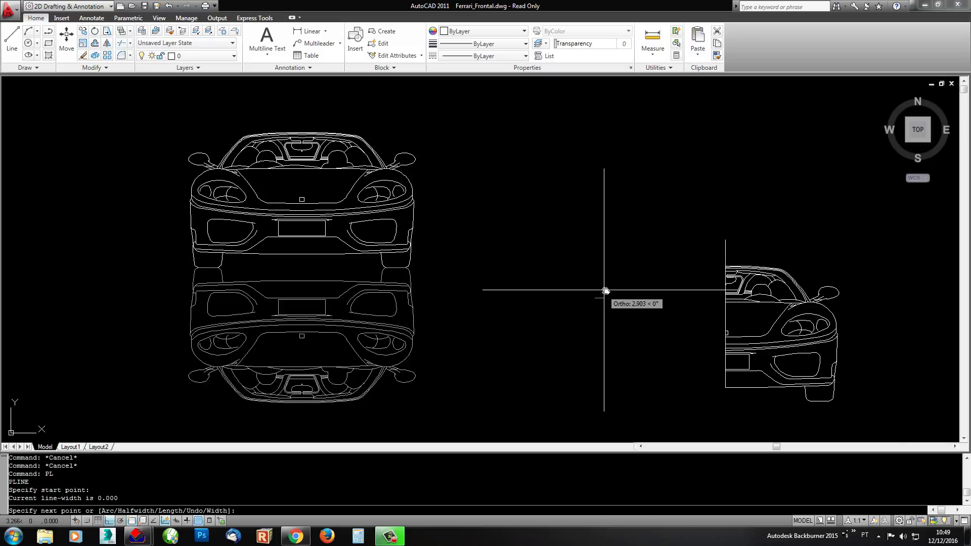
scroll(613, 293, up, 2)
click(589, 301)
key(F8)
click(600, 292)
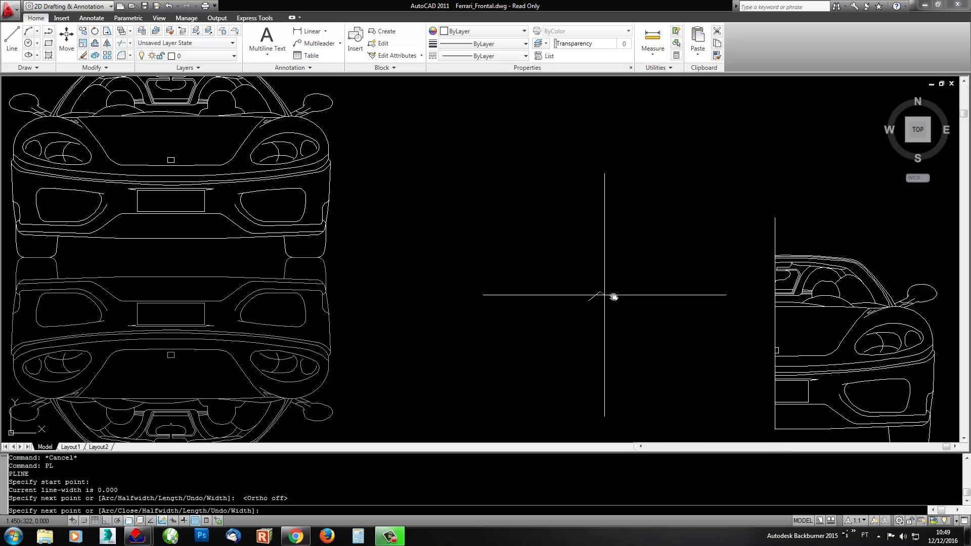
key(F8)
click(636, 284)
key(F8)
click(650, 277)
key(F8)
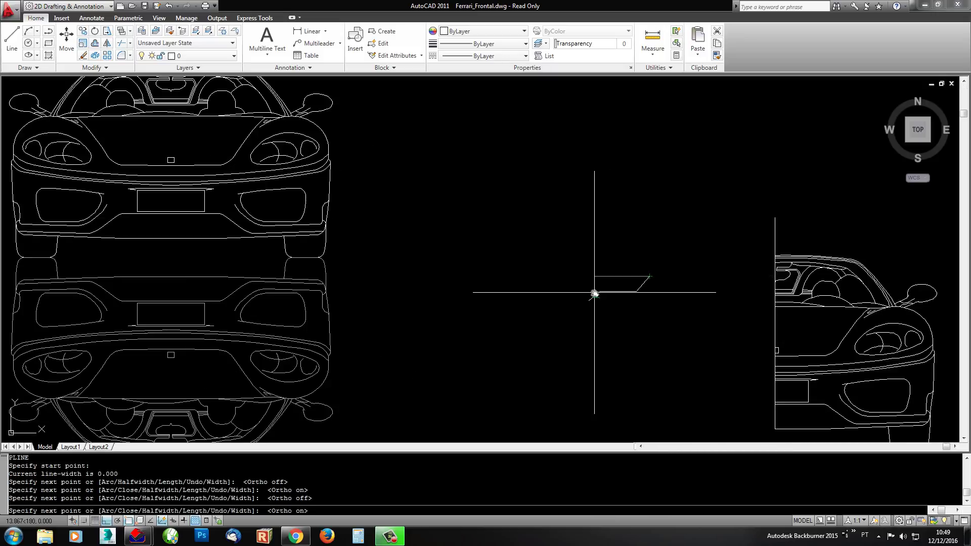
click(572, 296)
key(Escape)
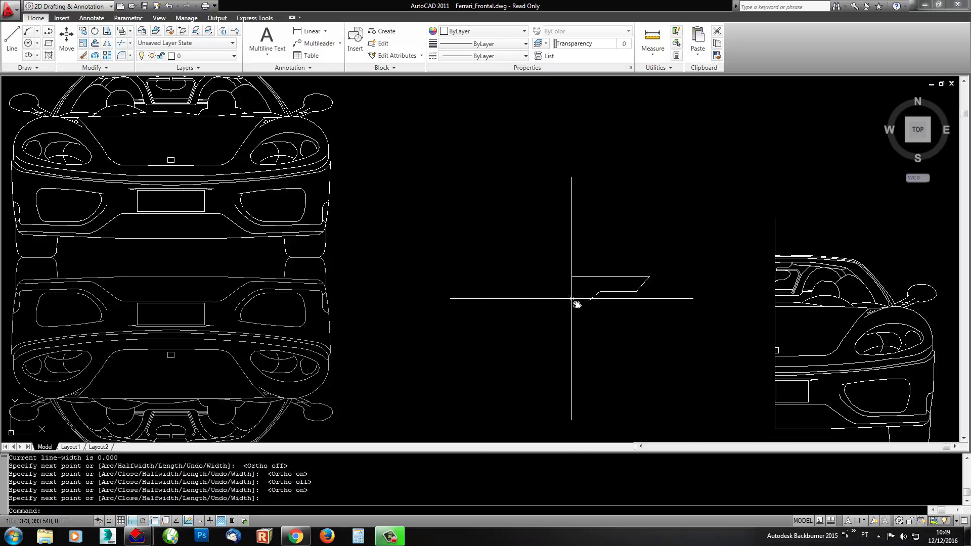
Step: Draw a horizontal polyline about 4.5 units long leftward from the stepped outline's lower endpoint
key(Return)
click(589, 301)
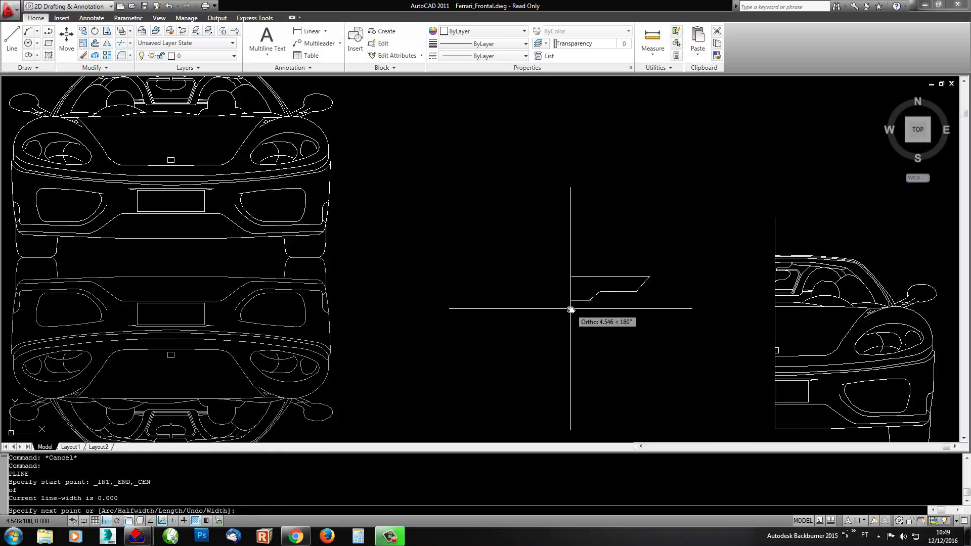
click(571, 308)
key(Escape)
key(Return)
click(579, 278)
scroll(579, 278, up, 5)
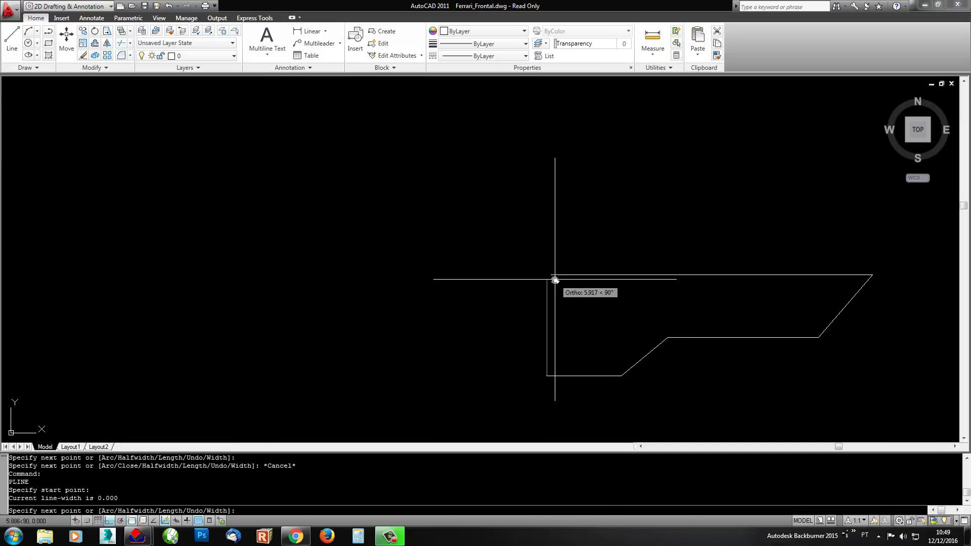
key(Escape)
Step: Draw a vertical polyline from the outline's upper left endpoint down past its bottom edge
key(Return)
click(551, 276)
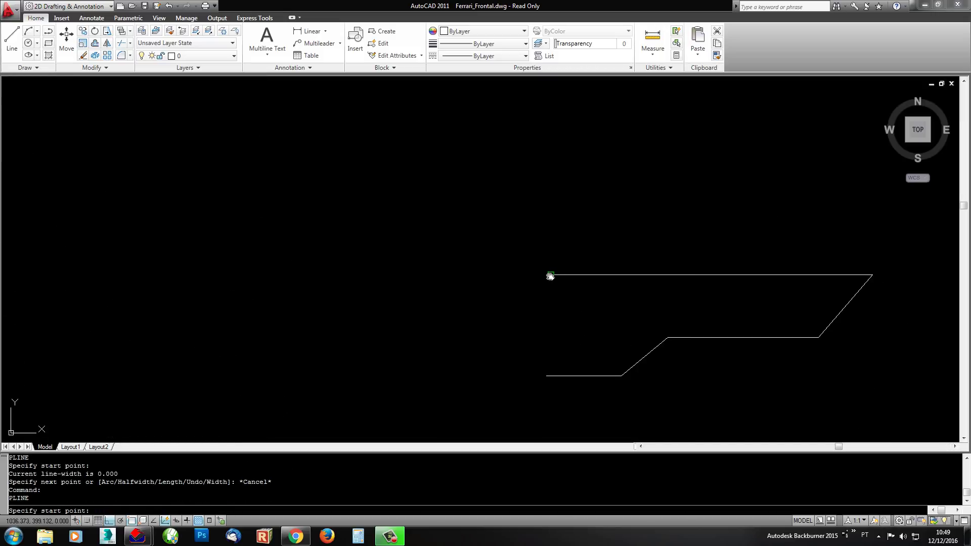
click(552, 392)
key(Escape)
Step: Trim the overlapping ends of the vertical and bottom lines at the outline's lower left corner
text(TR)
key(Return)
click(559, 364)
click(534, 384)
key(Return)
click(557, 386)
click(538, 392)
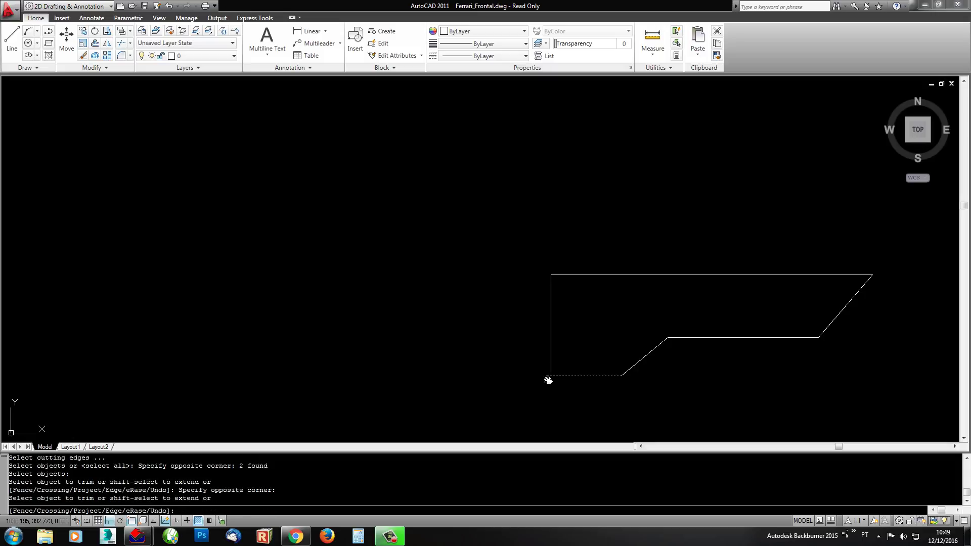
click(549, 382)
click(540, 370)
key(Return)
scroll(535, 344, down, 5)
click(731, 279)
click(526, 380)
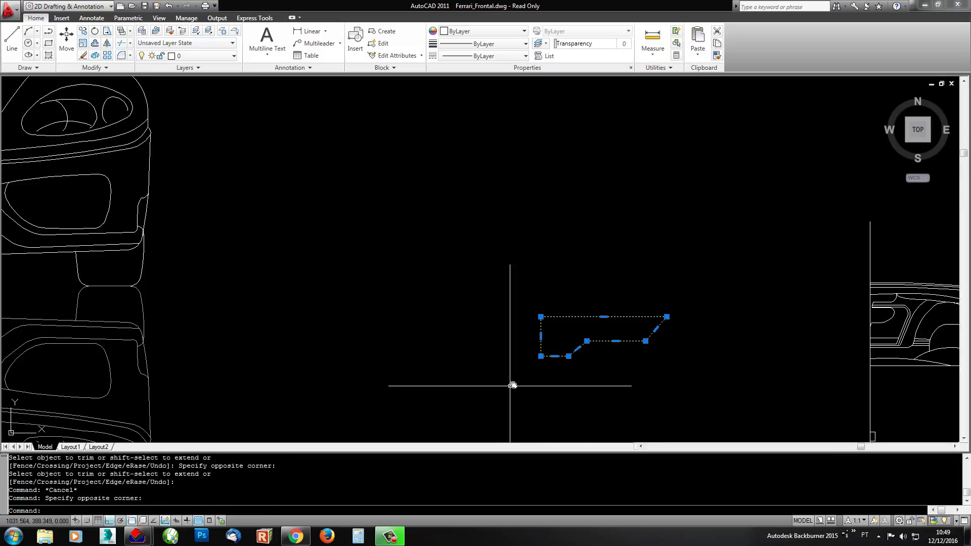
key(Escape)
Step: Mirror the whole stepped outline about its vertical left edge, keeping the source objects
click(107, 43)
click(689, 253)
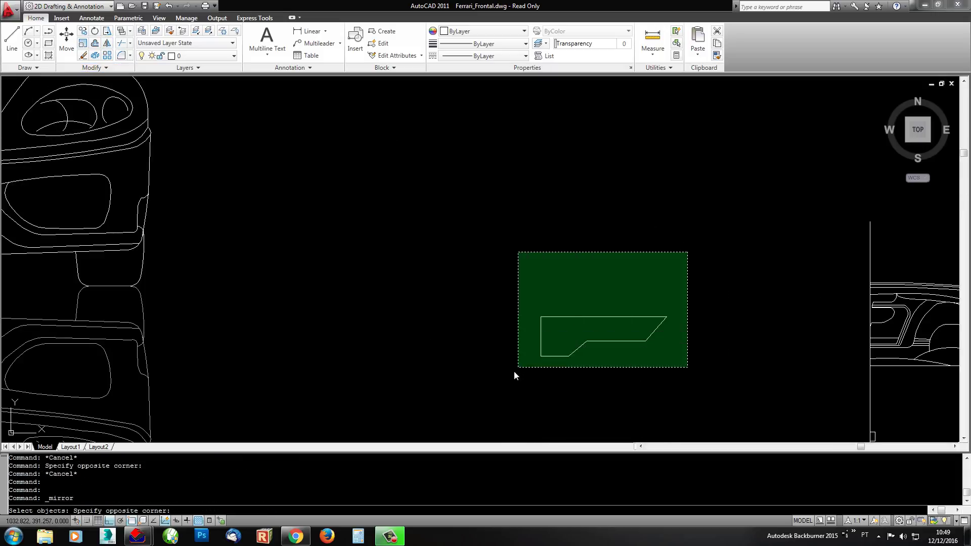
click(514, 372)
key(Return)
click(540, 356)
click(548, 284)
key(Return)
key(Escape)
Step: Erase the vertical lines on the mirror axis inside the completed stepped outline
click(559, 333)
click(517, 339)
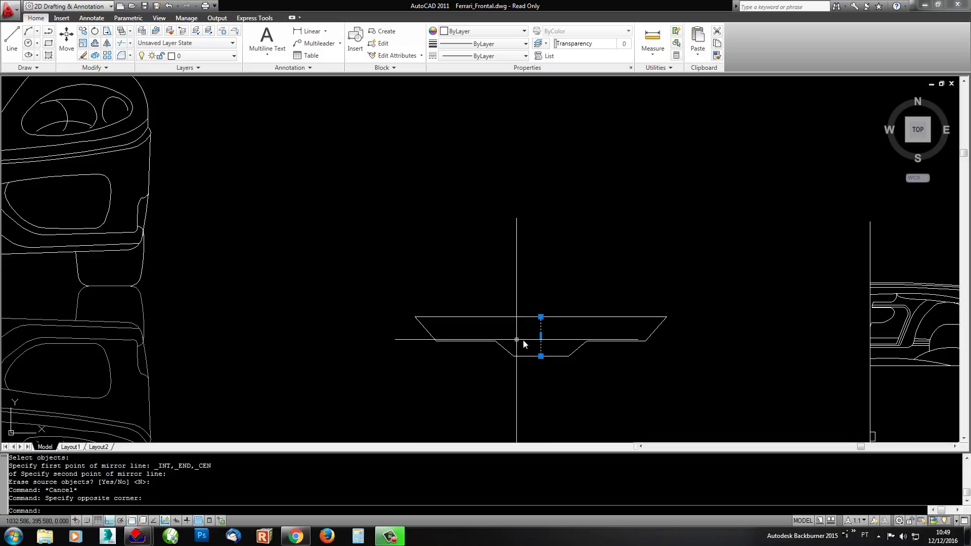
text(E)
key(Return)
Step: Examine the full set of drawings and the half goblet profile below the reflected car
scroll(505, 234, down, 2)
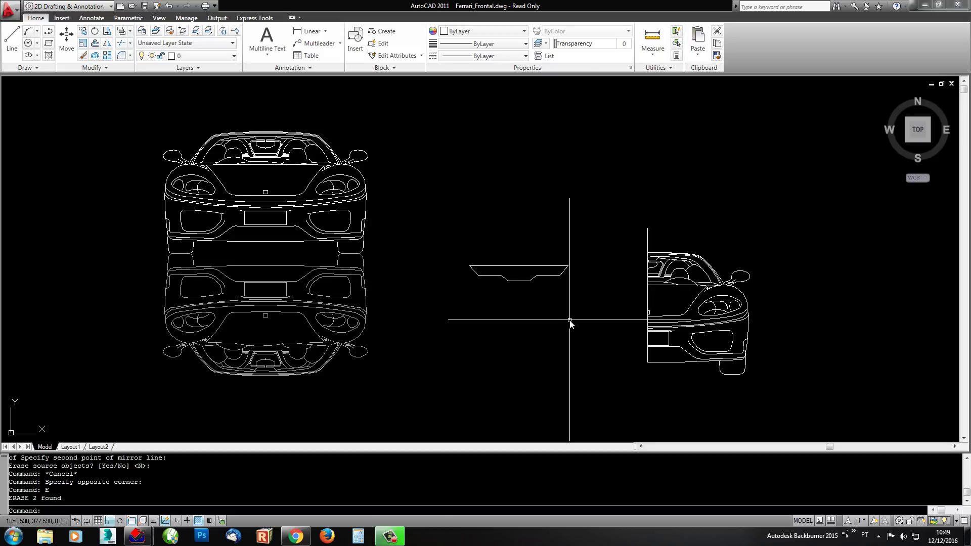
scroll(570, 321, down, 3)
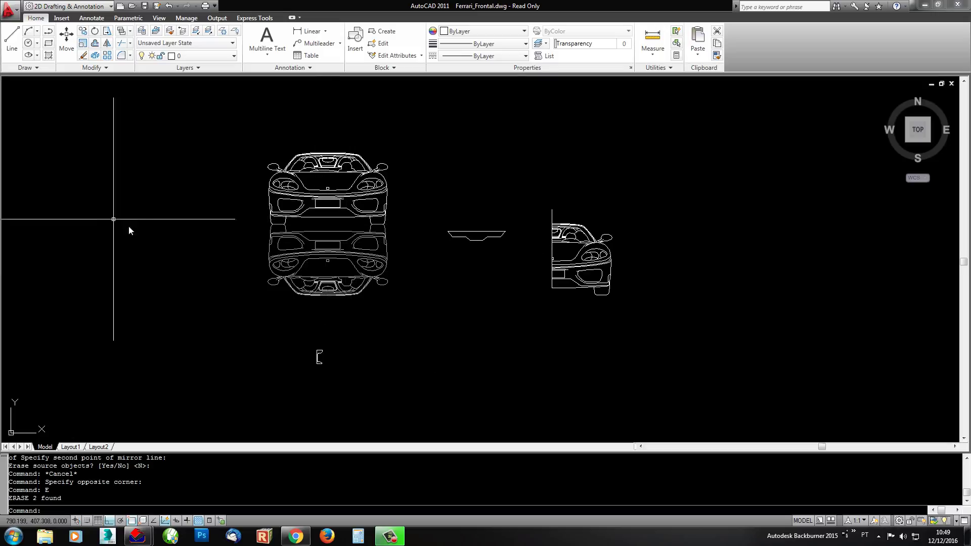
scroll(303, 372, up, 4)
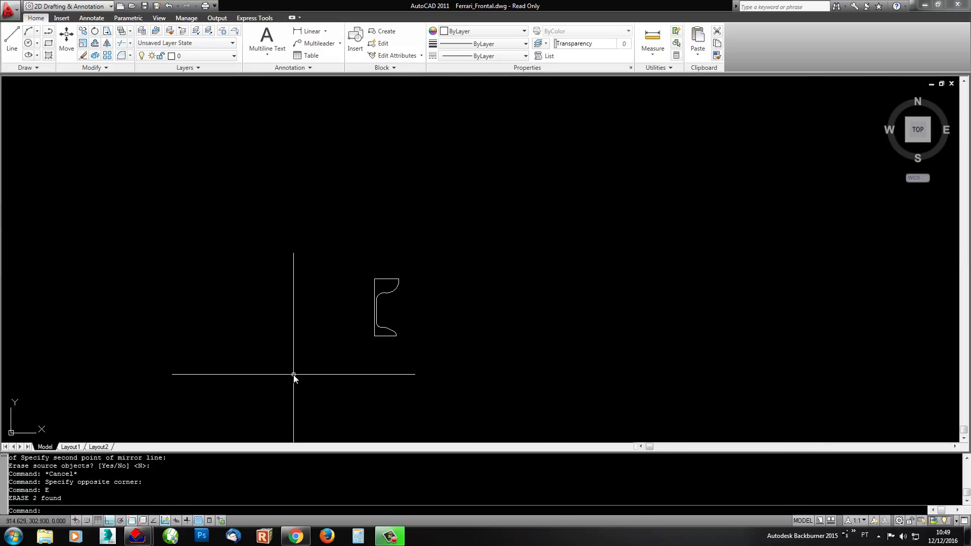
scroll(294, 324, up, 2)
scroll(453, 338, up, 2)
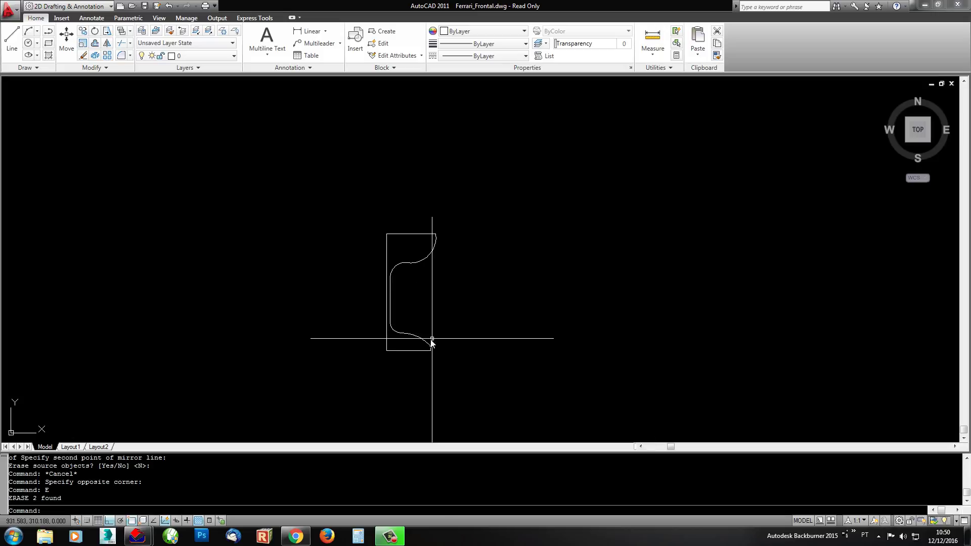
click(432, 341)
click(414, 343)
key(Escape)
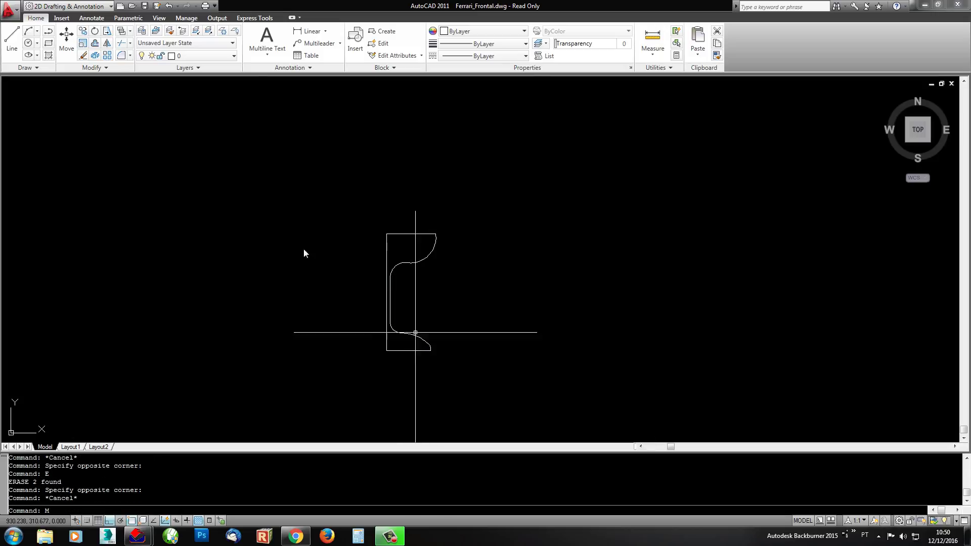
text(M)
key(Escape)
Step: Mirror the half goblet profile about its vertical straight edge, keeping the source objects
click(107, 42)
click(508, 217)
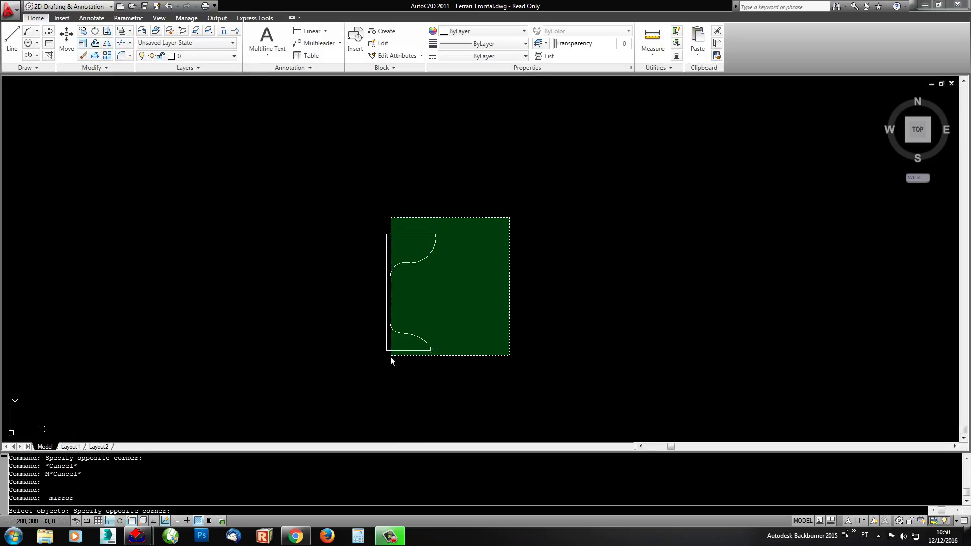
click(387, 357)
key(Return)
click(387, 347)
click(412, 205)
key(Return)
key(Escape)
Step: Erase the vertical centre line running through the full goblet
click(378, 245)
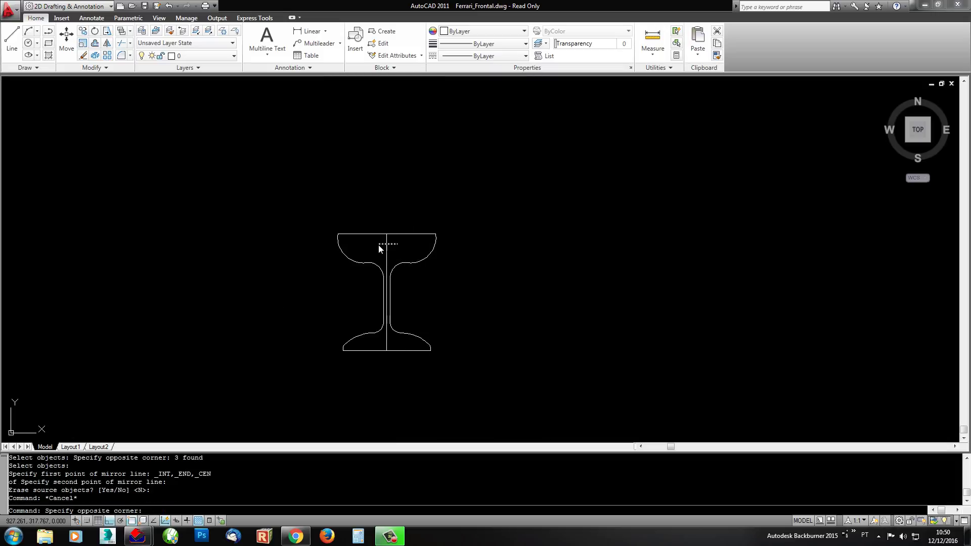
click(487, 324)
text(E)
key(Return)
scroll(486, 324, down, 2)
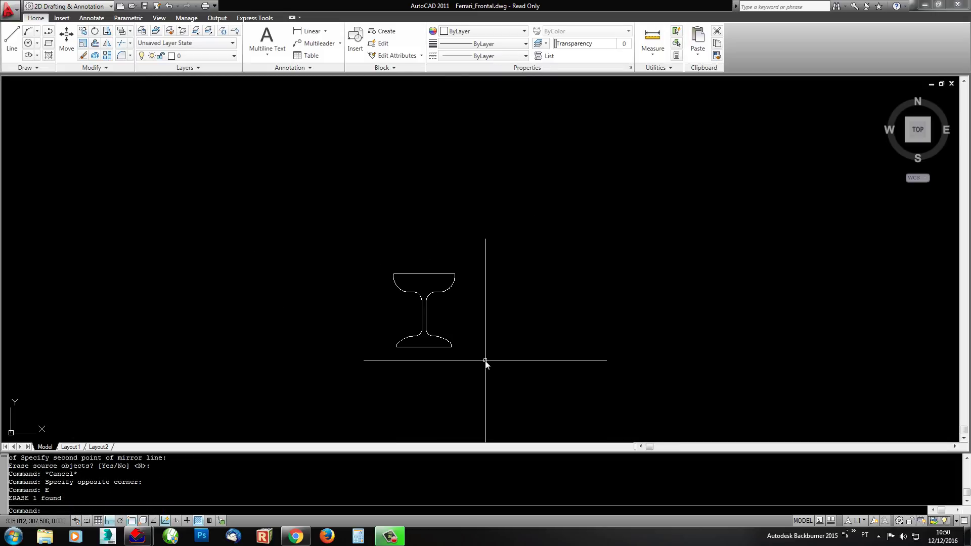
scroll(402, 338, down, 3)
text(E)
key(Return)
scroll(388, 350, up, 4)
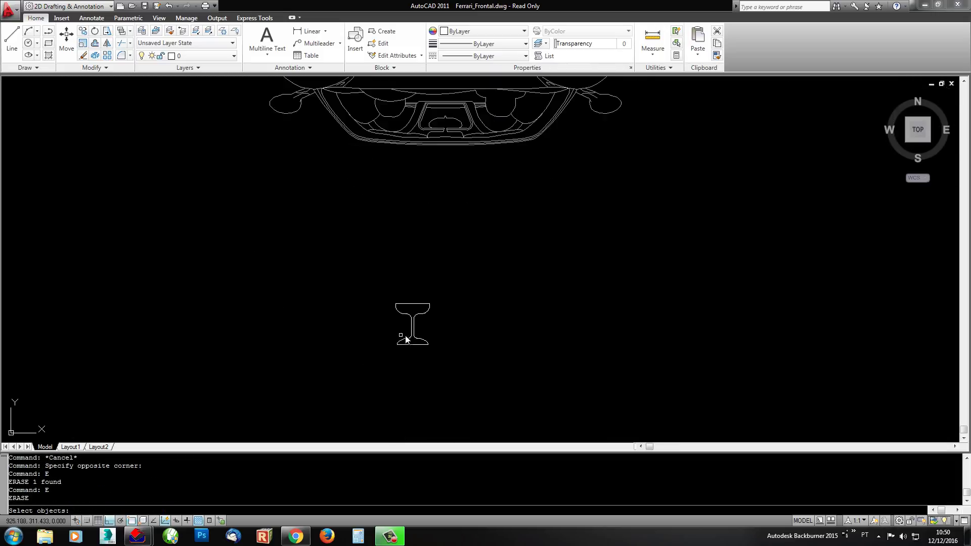
key(Escape)
scroll(351, 314, down, 3)
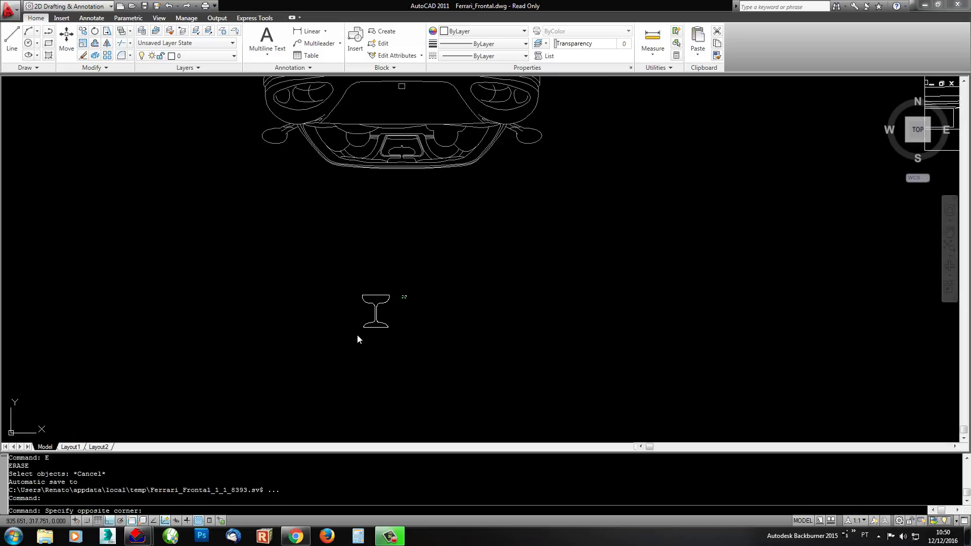
click(401, 296)
click(340, 339)
text(E)
key(Escape)
Step: Erase the entire goblet drawing below the reflected car
click(412, 297)
click(331, 334)
text(E)
key(Return)
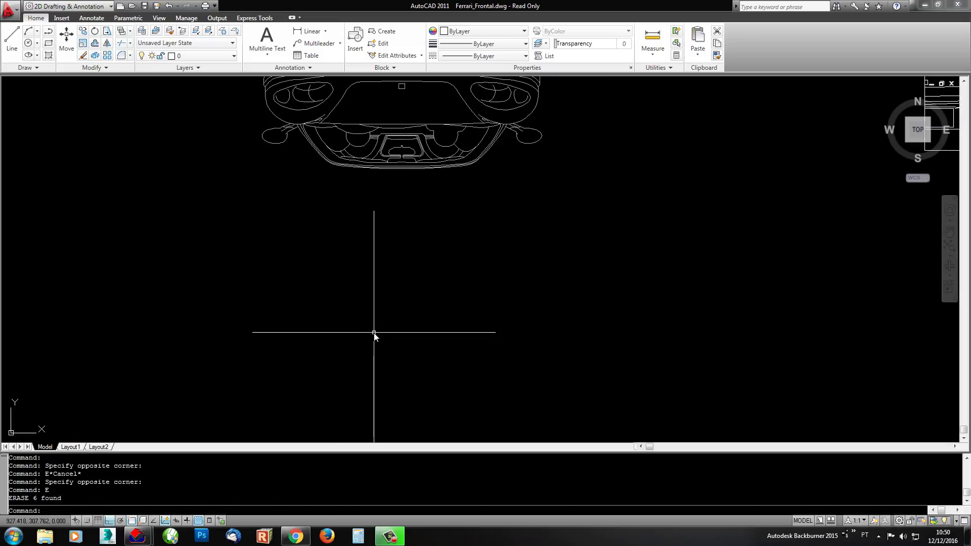
mouse_move(449, 274)
middle_down()
mouse_move(358, 371)
mouse_move(520, 360)
mouse_move(524, 393)
mouse_move(529, 386)
middle_up()
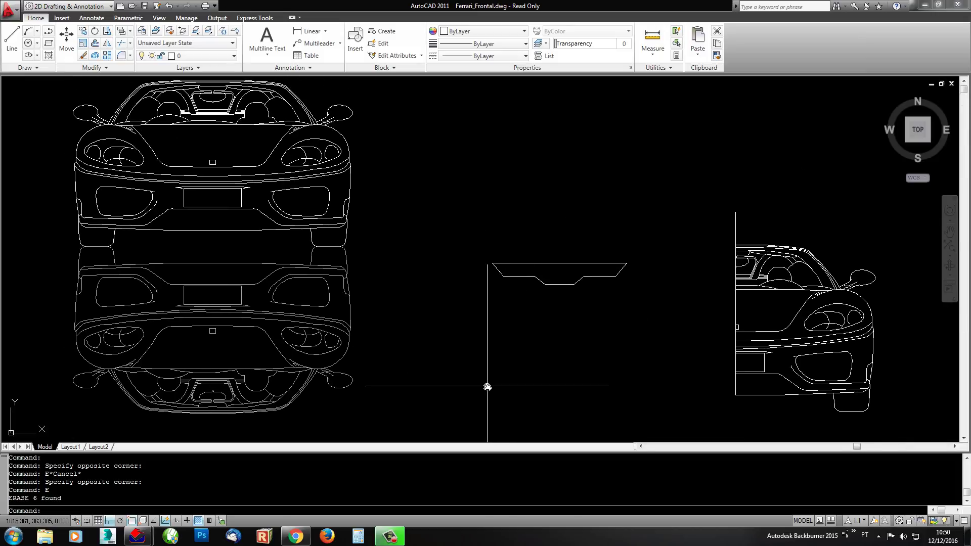